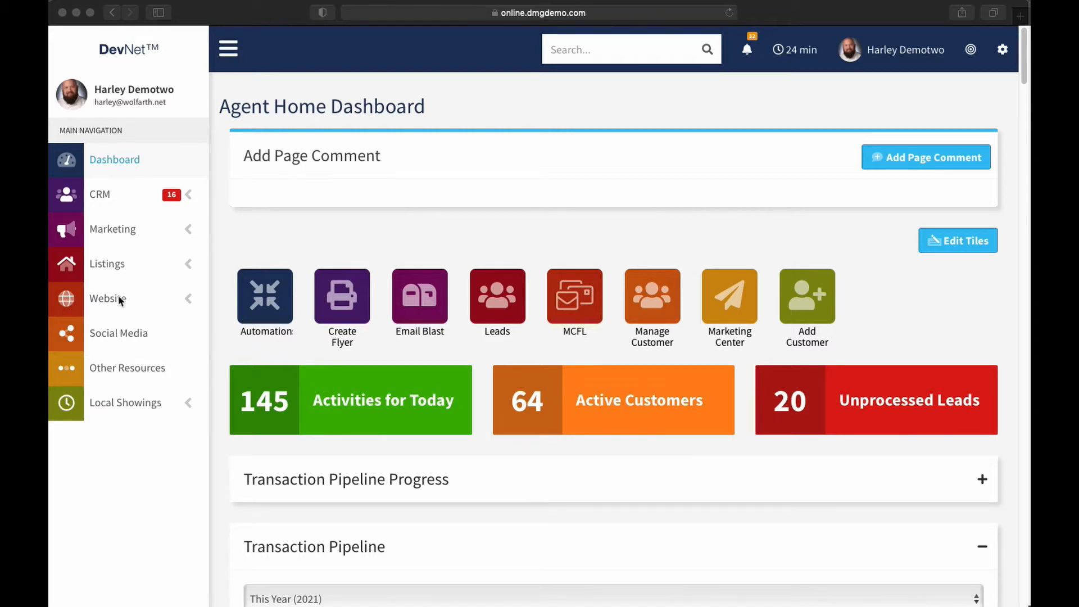
Open the Social Media management page
click(89, 488)
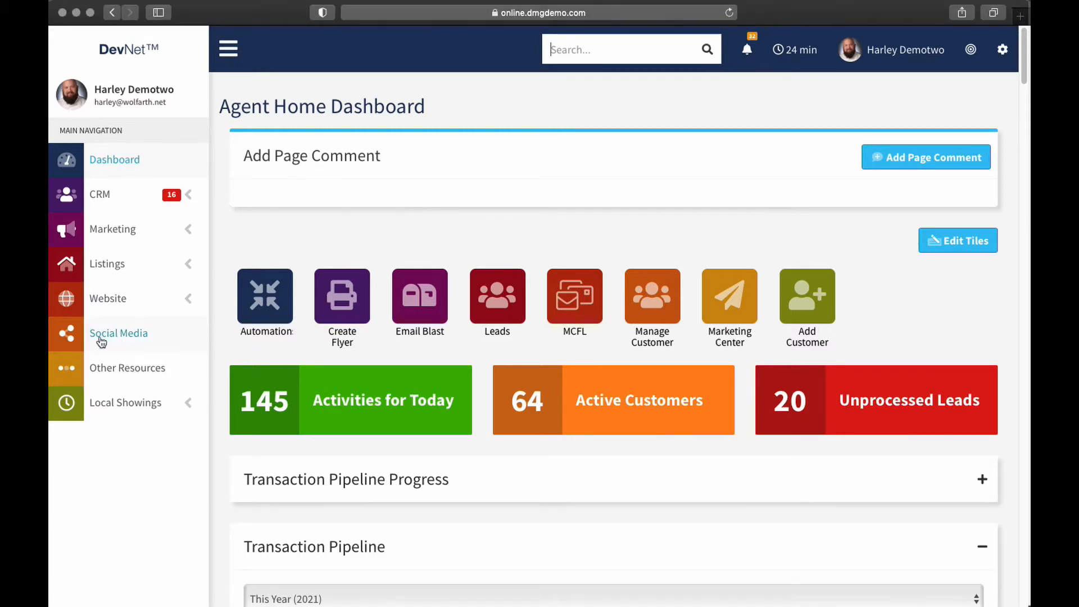
click(97, 339)
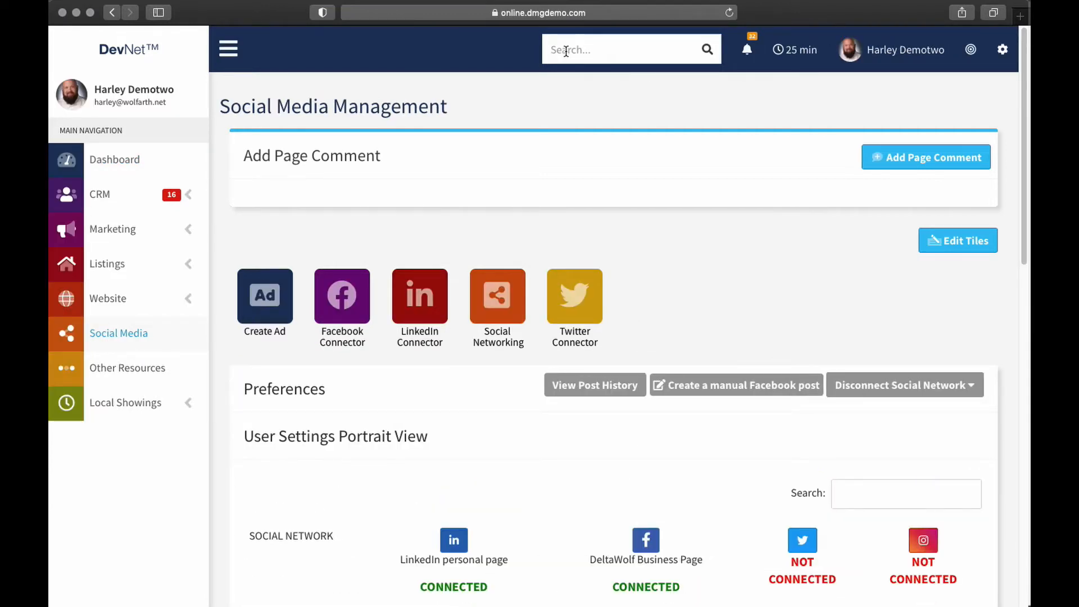
Search the site for "social" and close the suggestions without choosing one
click(566, 50)
text(social)
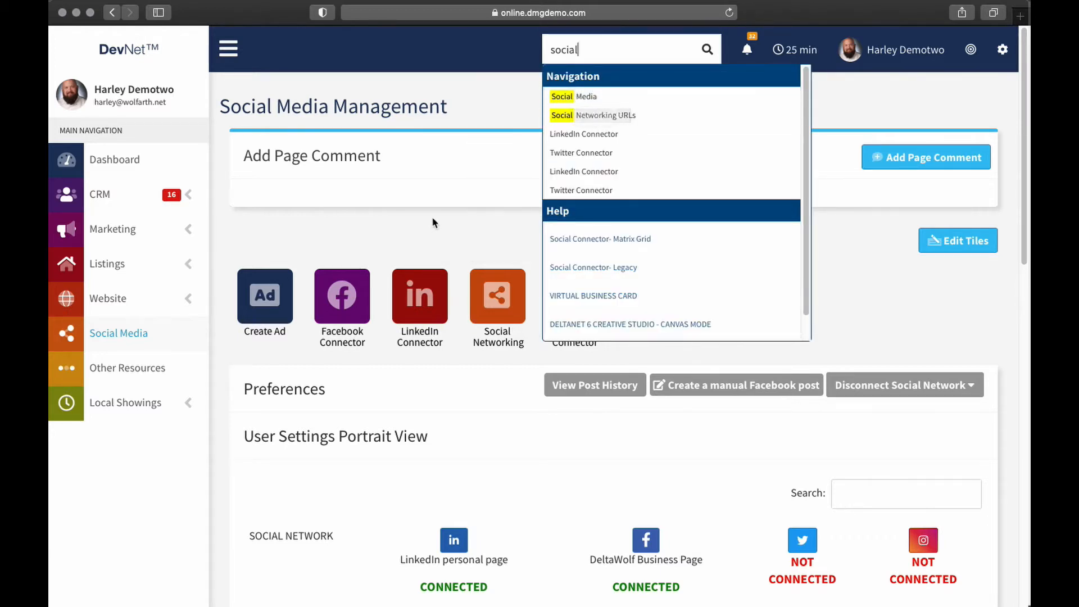
click(438, 163)
Examine the social network preferences grid, including each network's connection status and the posting settings per content type
scroll(812, 272, down, 3)
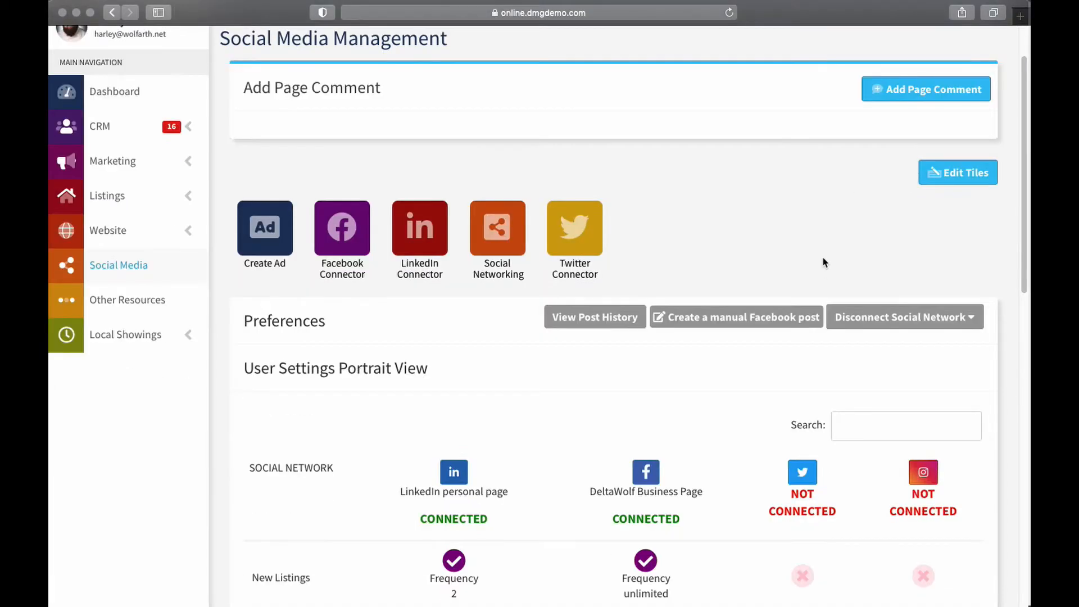
scroll(819, 307, down, 3)
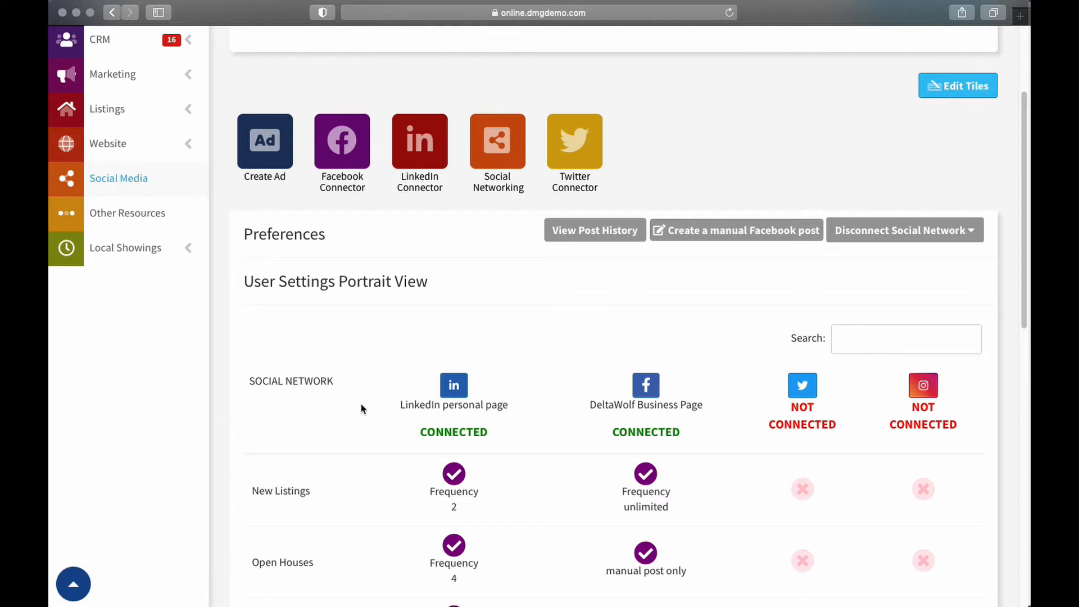
scroll(362, 403, down, 2)
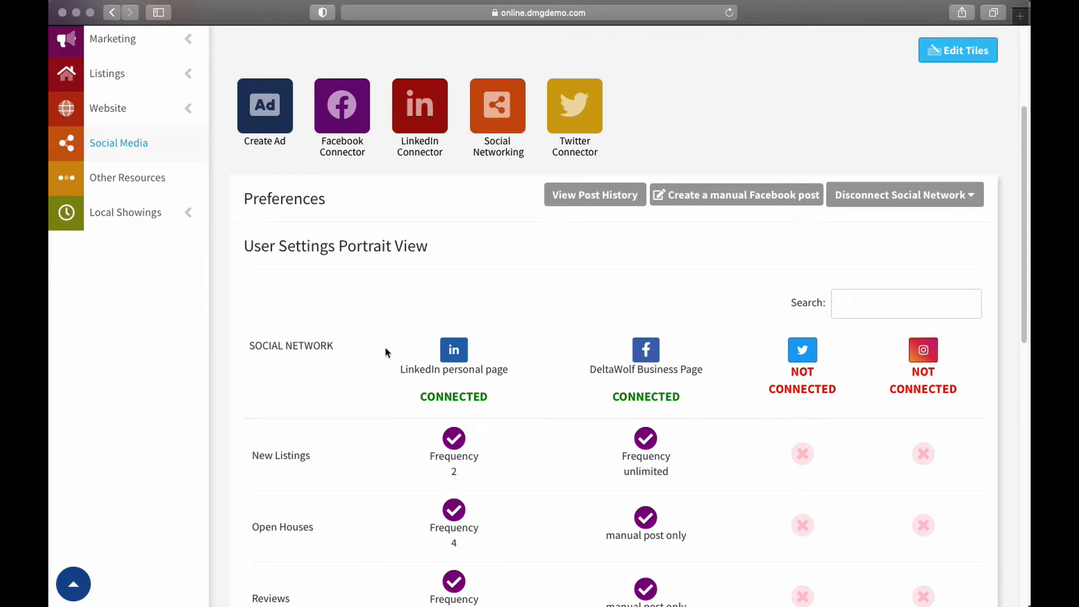
scroll(385, 348, down, 10)
scroll(381, 315, up, 1)
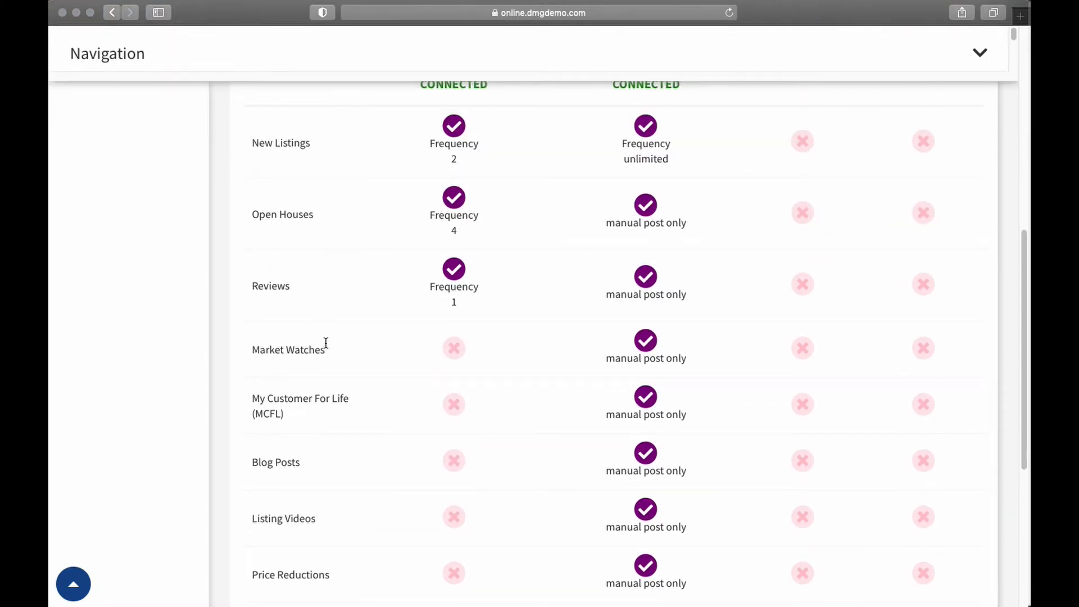
scroll(324, 342, up, 1)
Highlight the New Listings, Open Houses and Reviews row labels one after another in the preferences grid
drag(254, 159, 343, 156)
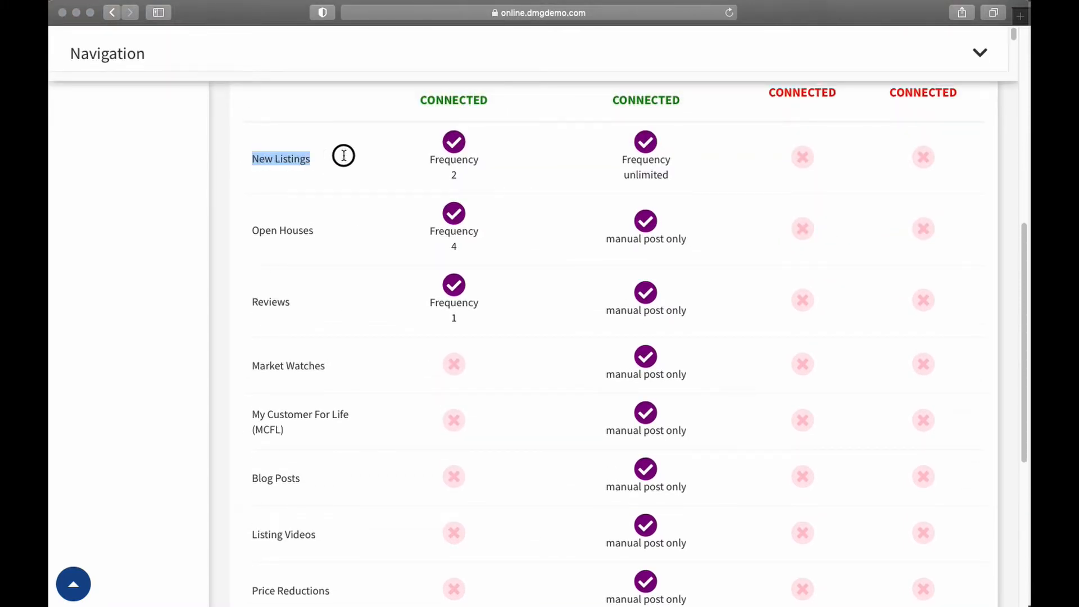
click(334, 162)
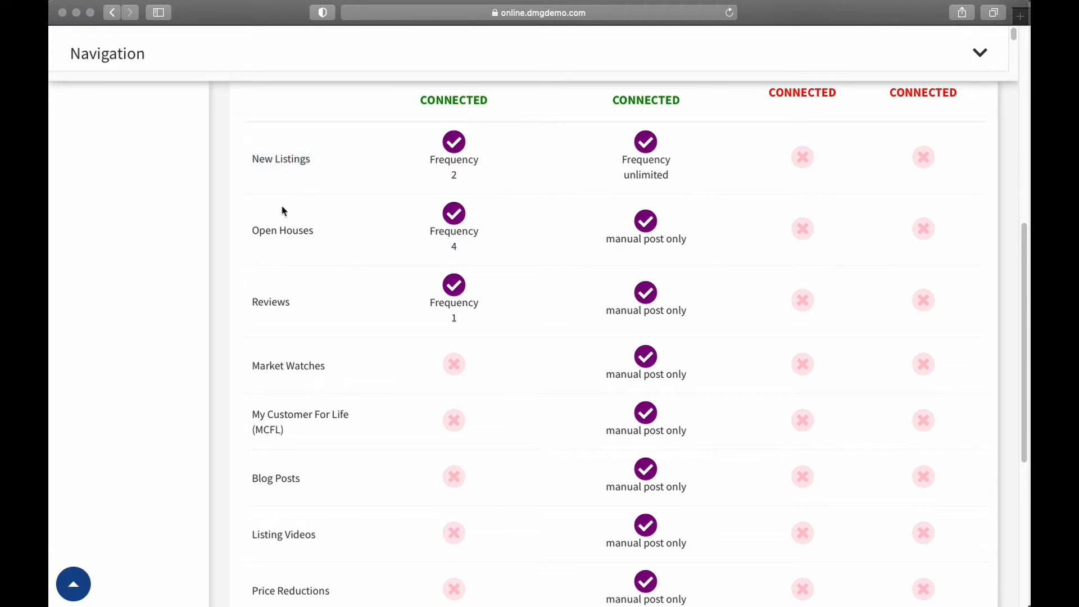
drag(253, 231, 308, 233)
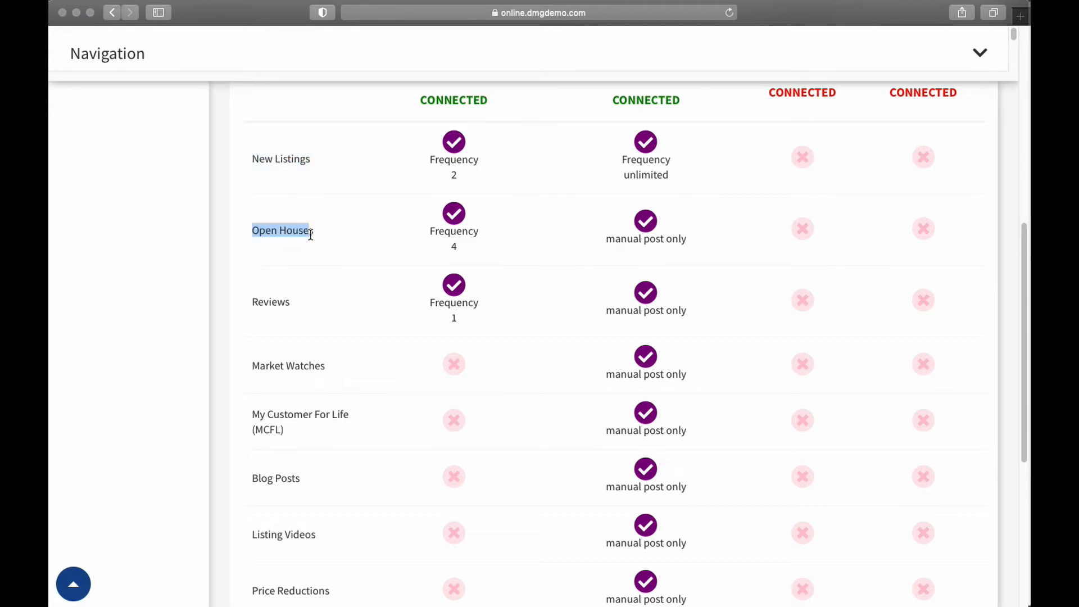
click(313, 234)
double_click(267, 302)
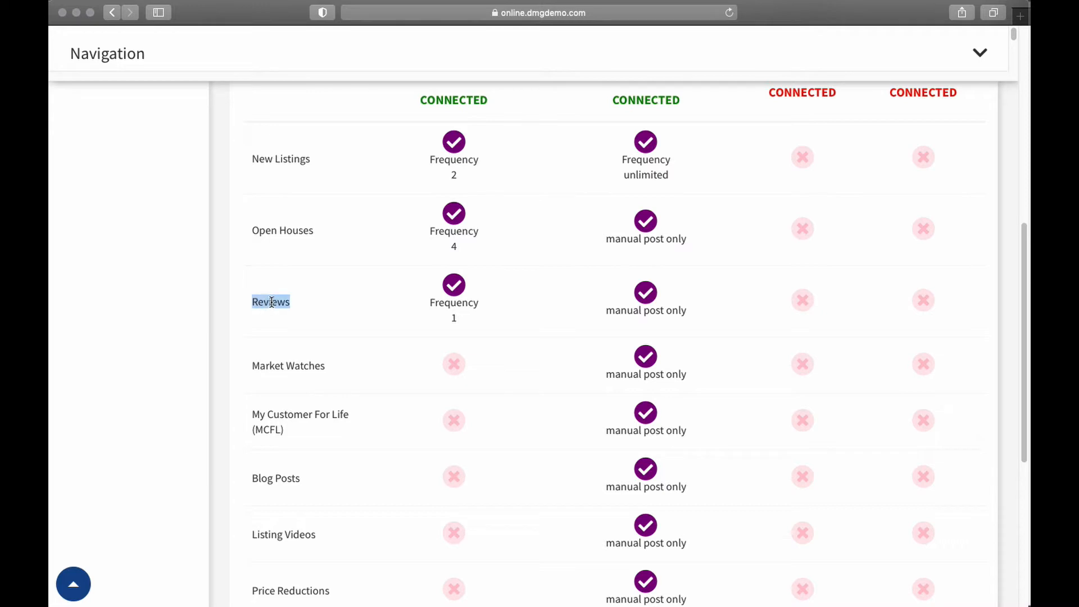
click(319, 311)
Expand the Marketing section of the main navigation to view its entries
scroll(225, 396, up, 7)
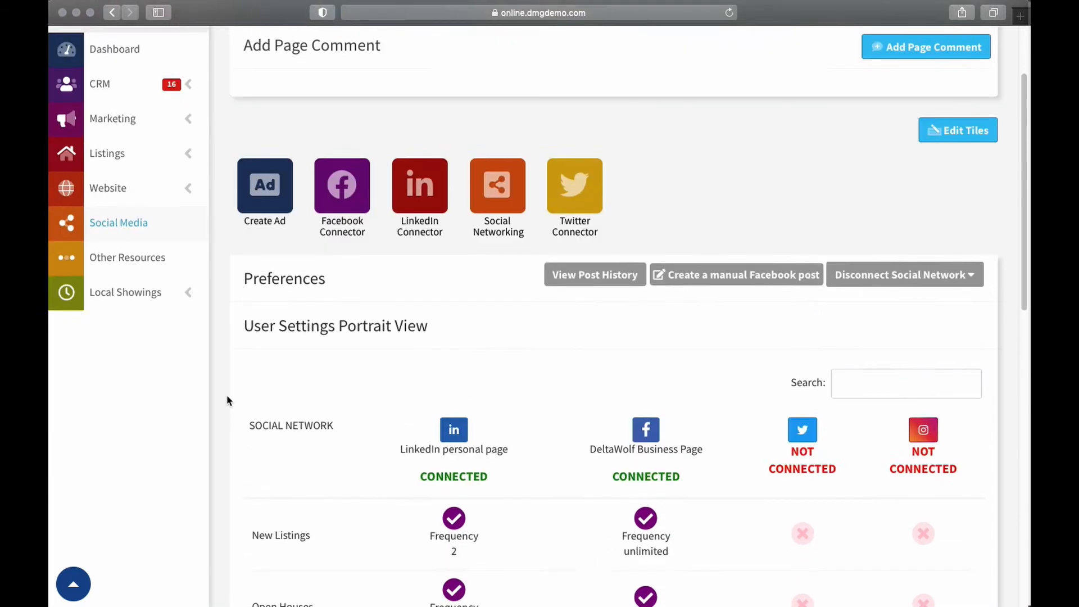
scroll(227, 400, up, 2)
click(187, 188)
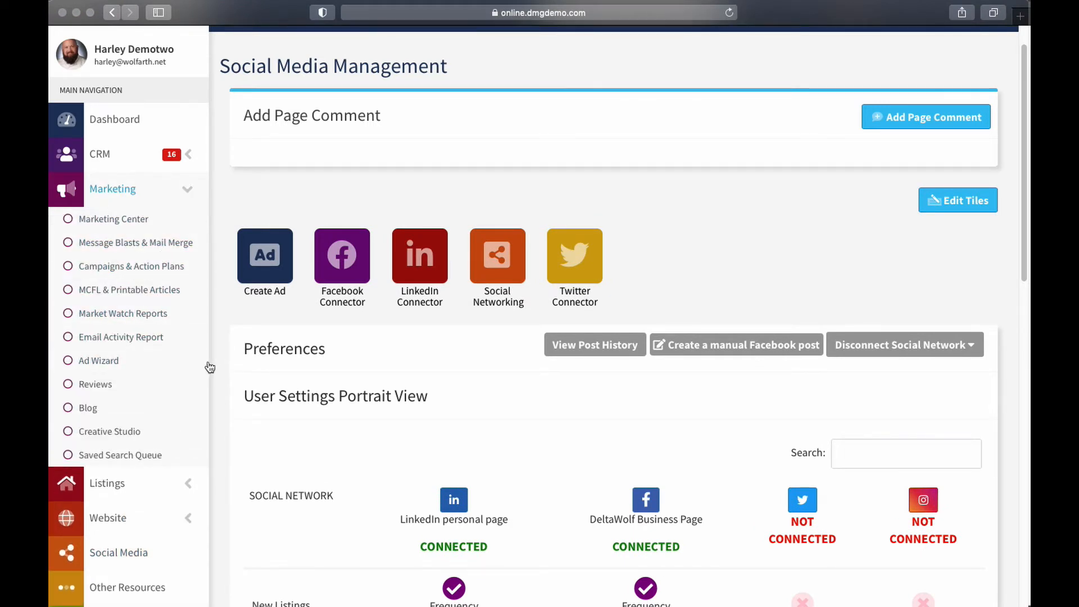
Review the remaining content types in the preferences grid, from Market Watches down to Preannounced Listings
scroll(212, 370, down, 10)
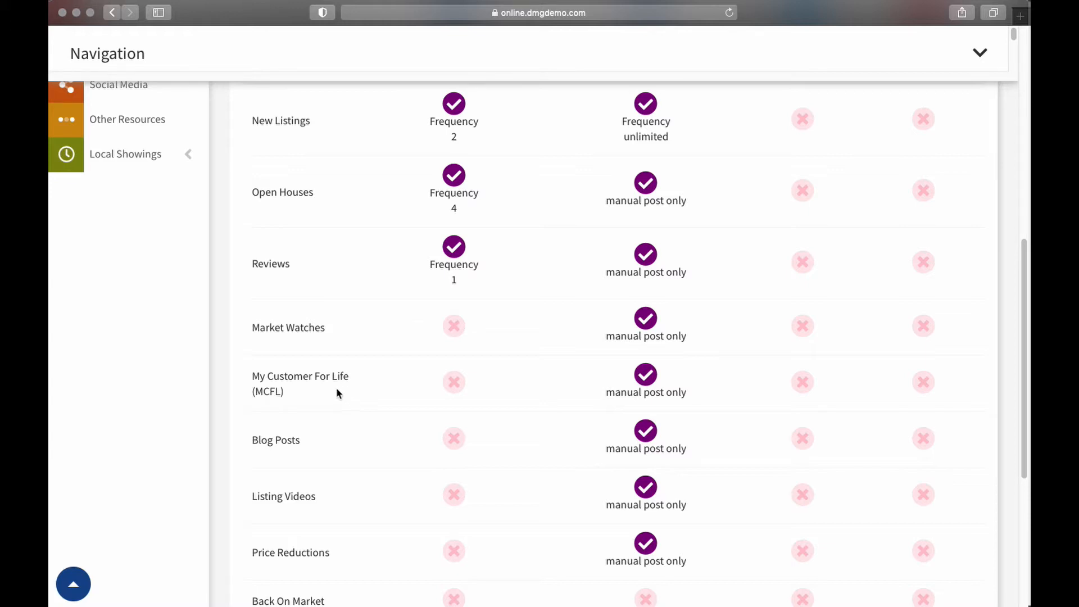
scroll(282, 452, down, 1)
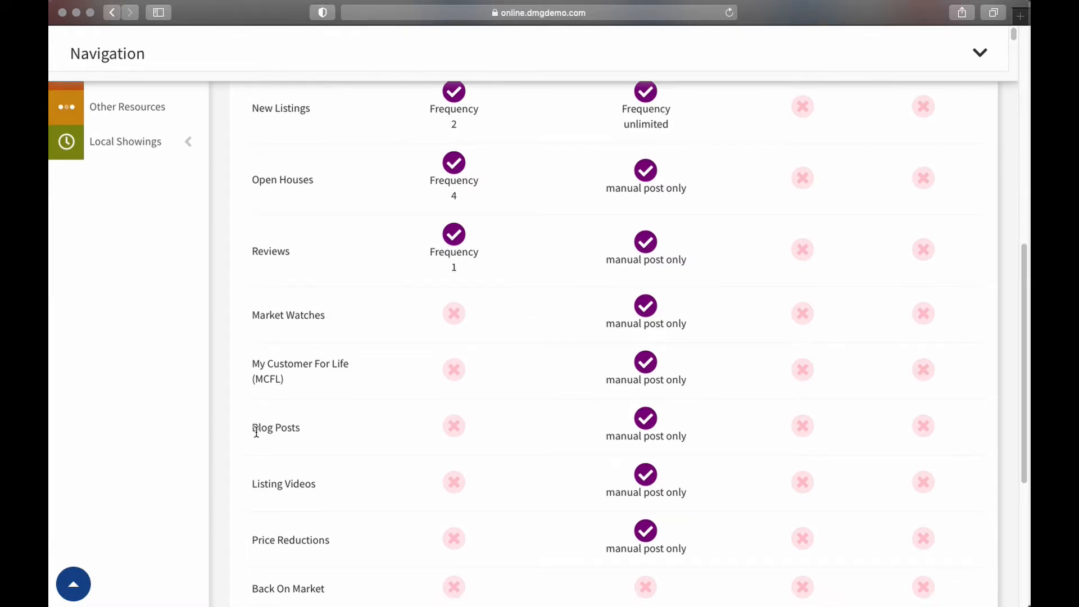
scroll(260, 431, down, 5)
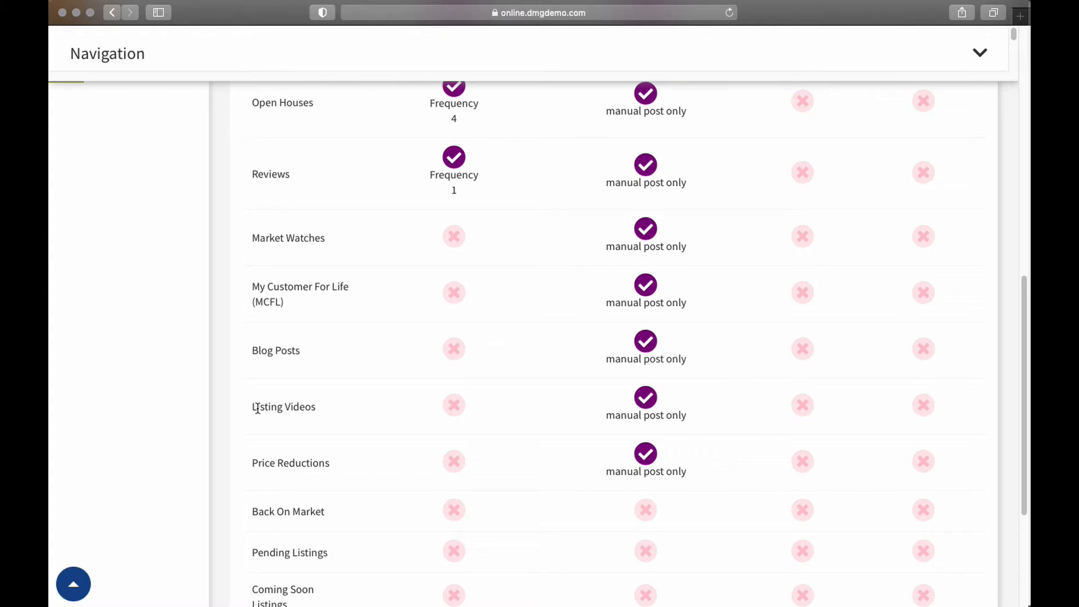
scroll(258, 409, down, 5)
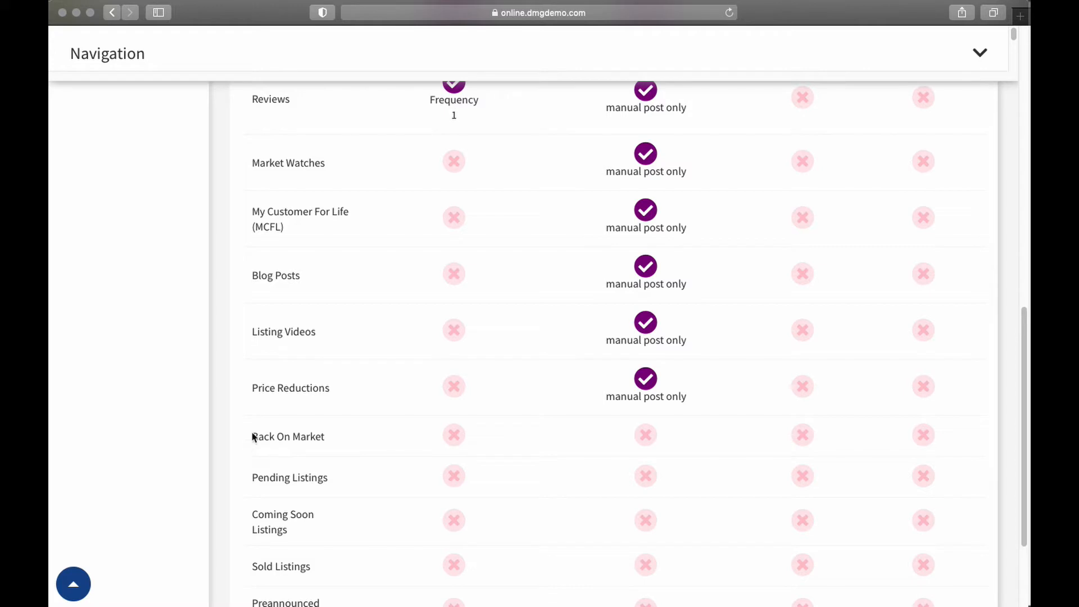
scroll(262, 438, down, 3)
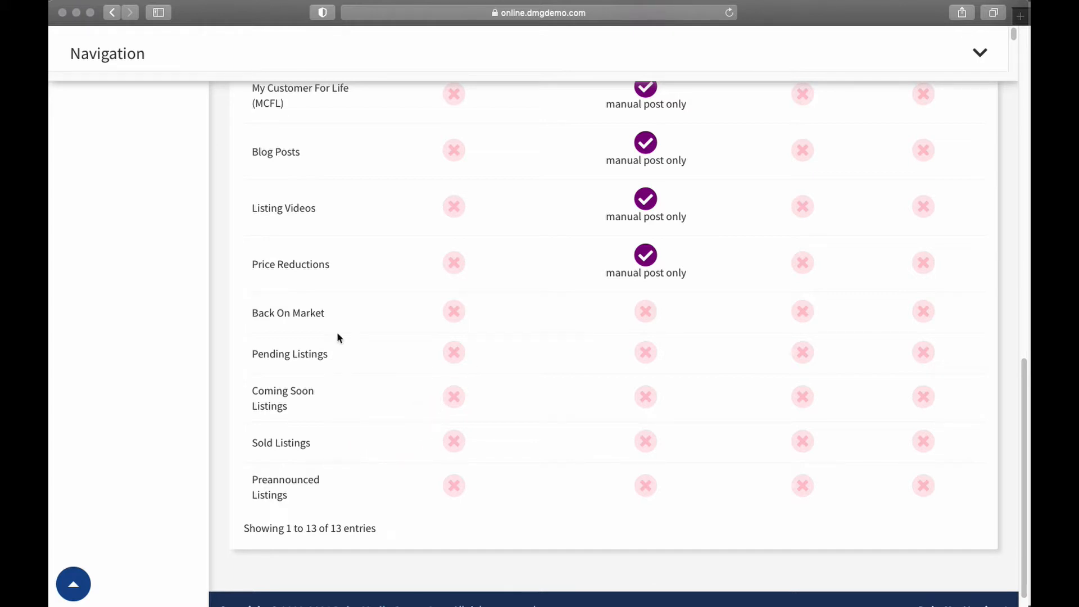
Show the available options for disconnecting social networks, and close them without choosing one
scroll(721, 296, up, 10)
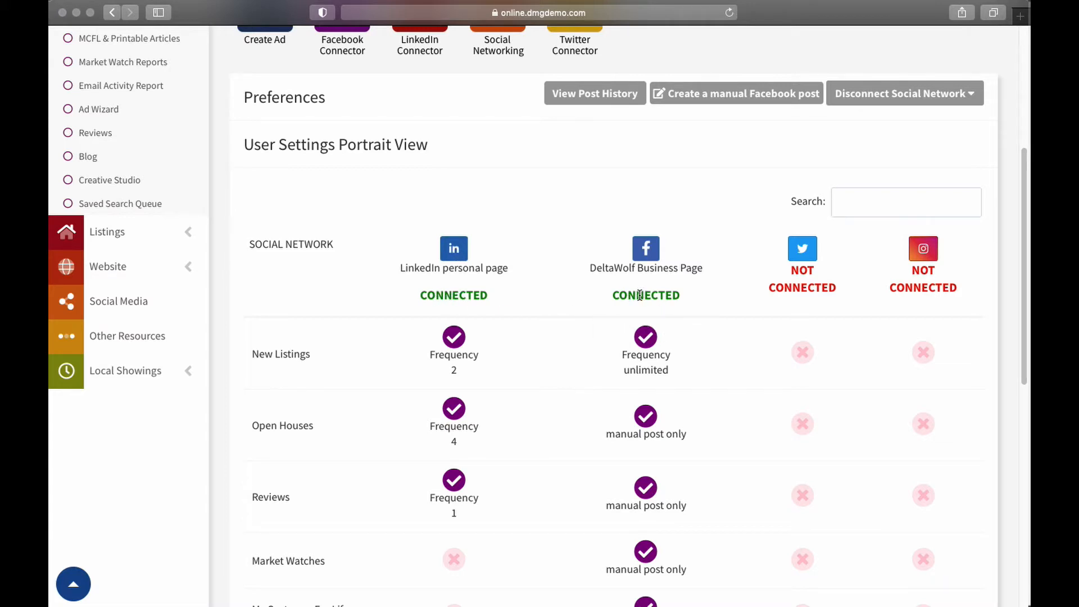
click(974, 95)
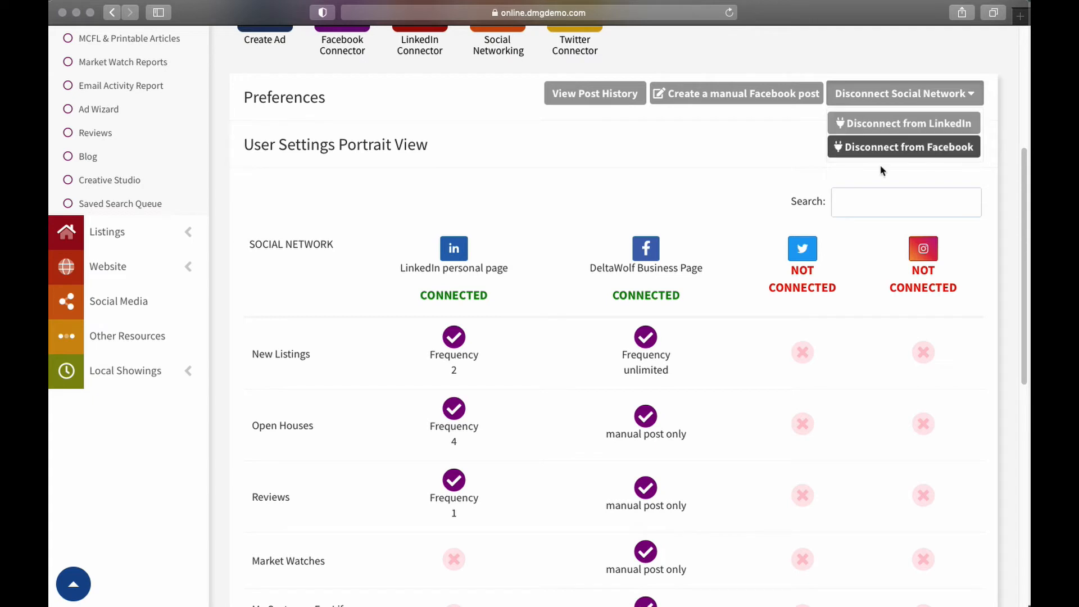
click(737, 169)
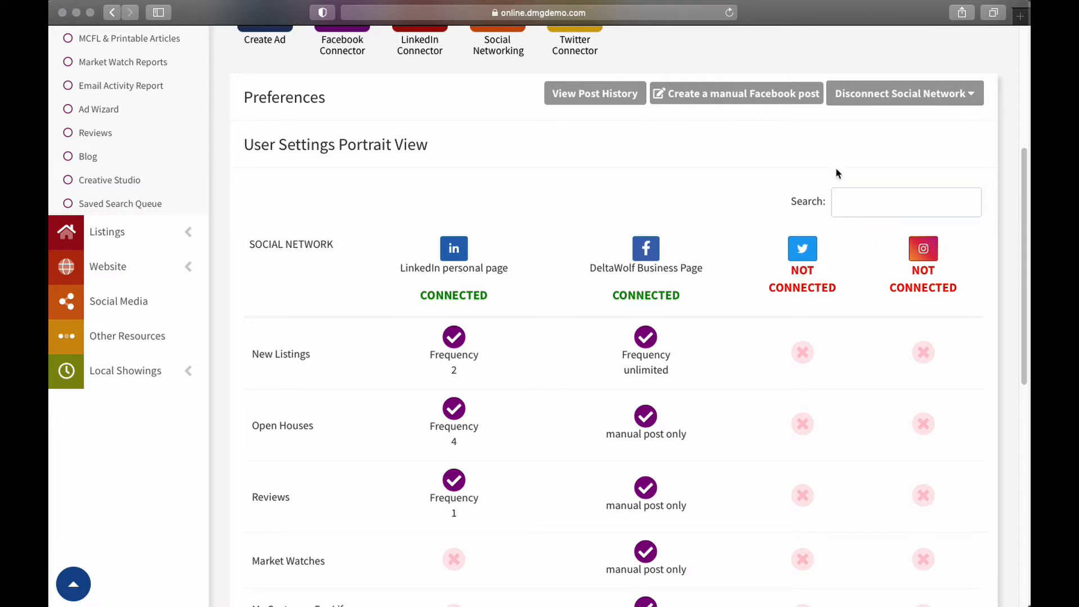
View the authorization page for connecting Twitter, and return to the social media preferences without authorizing
click(804, 249)
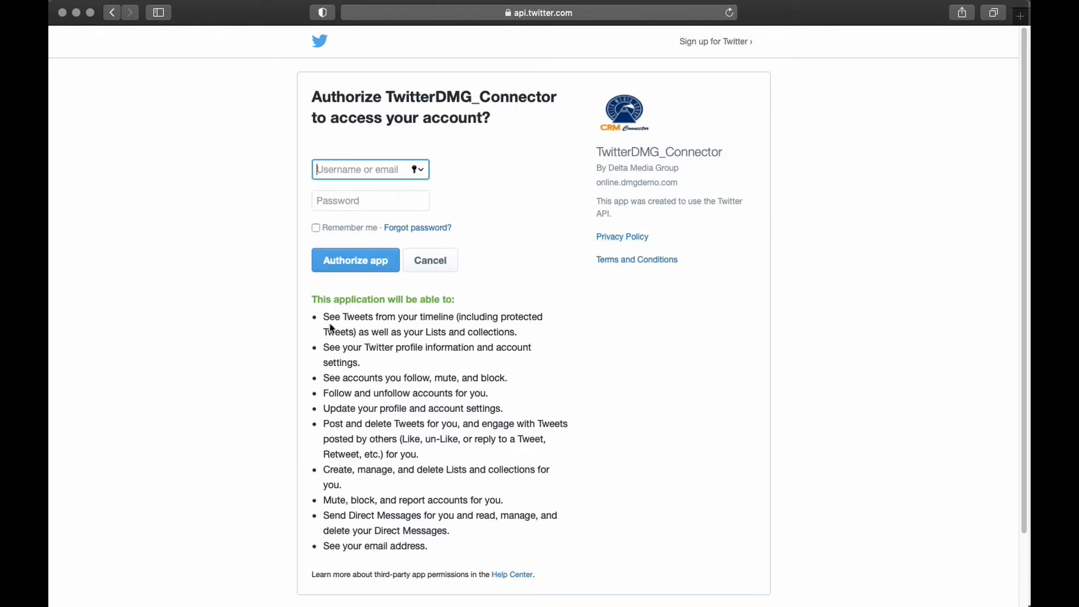
click(112, 13)
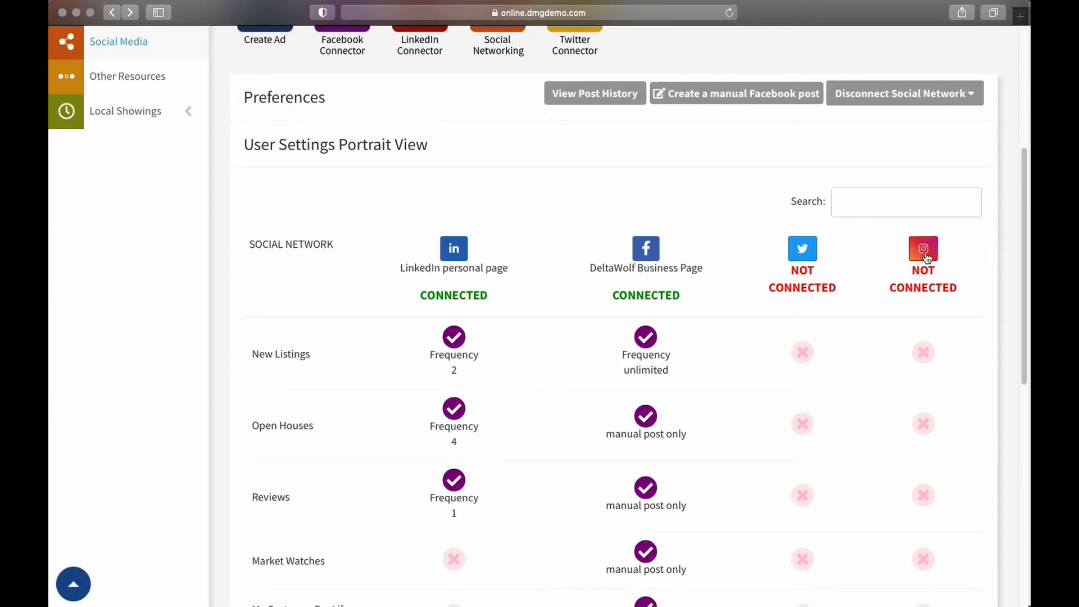
Open the Facebook login page for connecting Instagram, and dismiss the saved-login suggestion
click(923, 252)
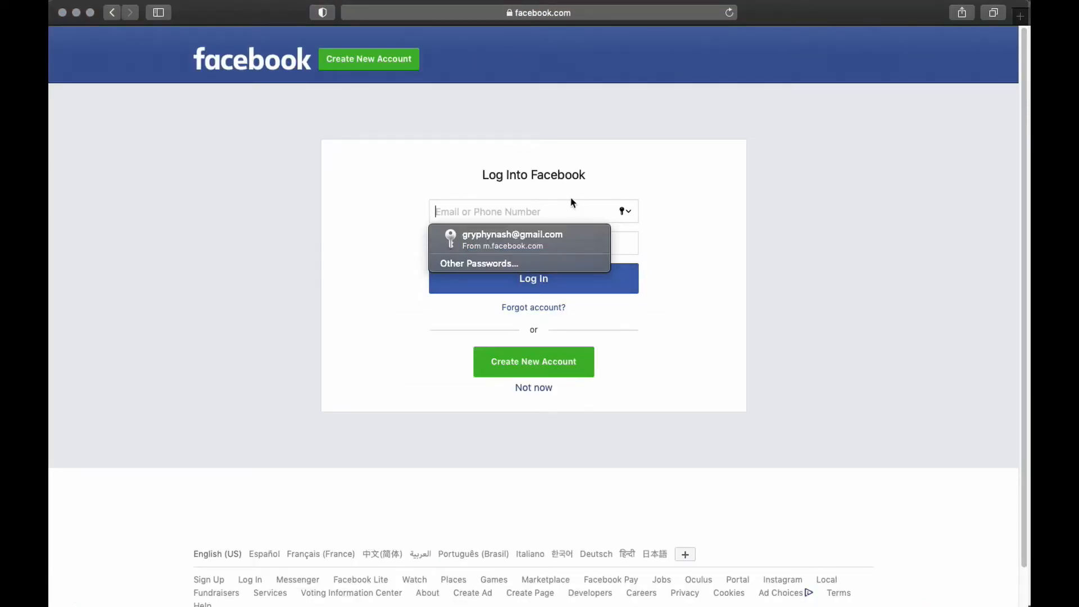
click(686, 235)
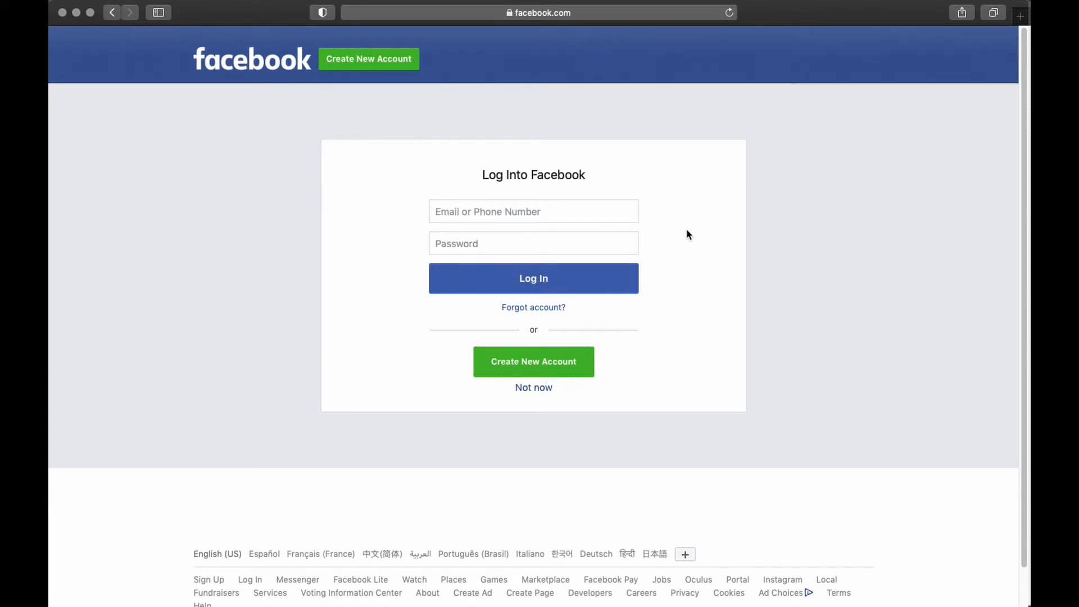
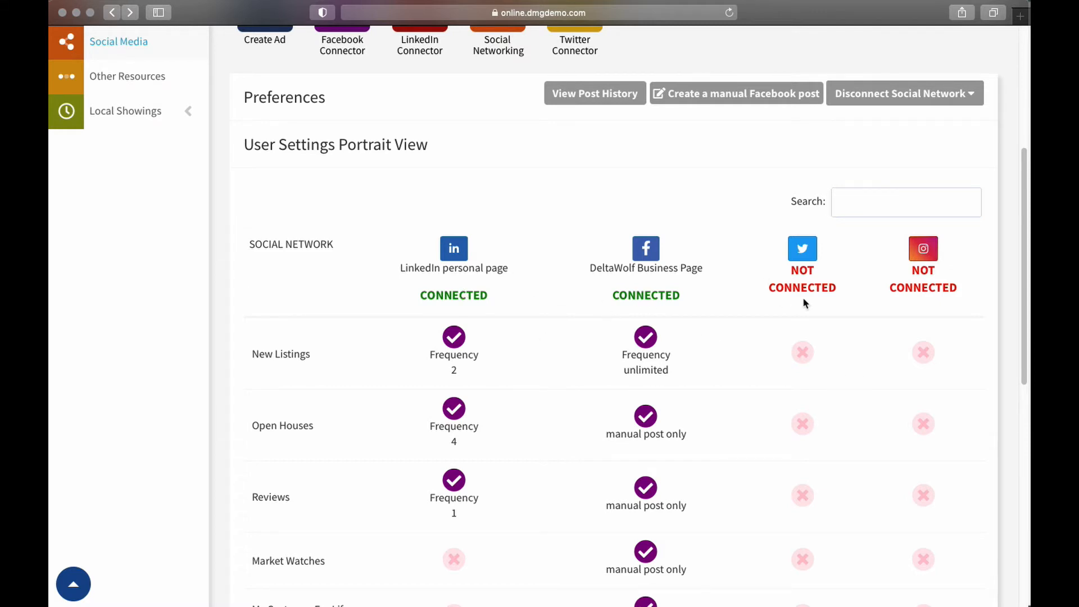
Open the posting settings for New Listings on the DeltaWolf Business Page on Facebook
scroll(641, 315, down, 5)
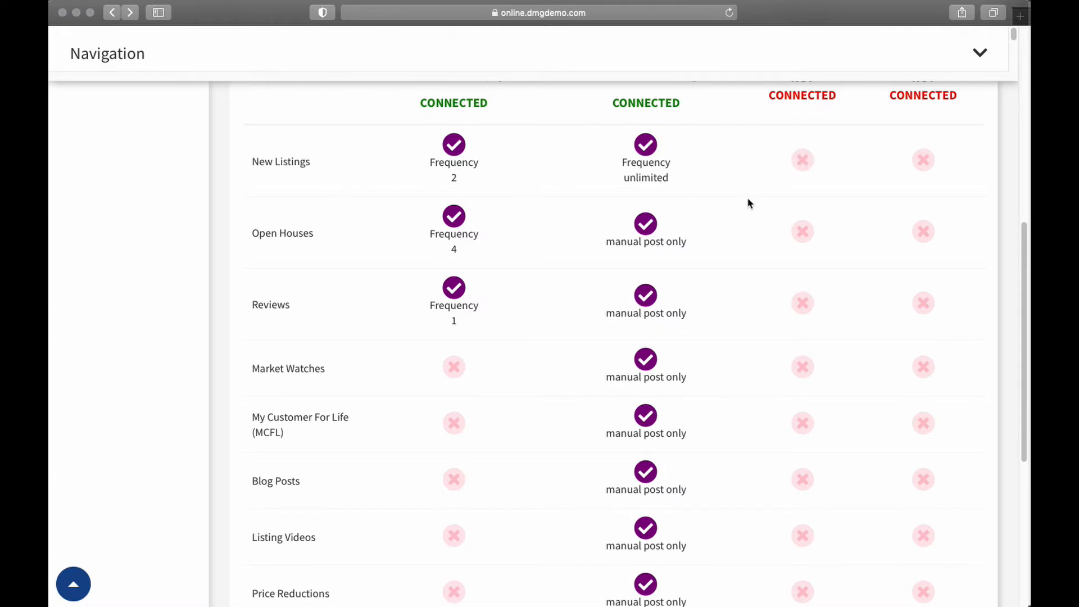
scroll(750, 200, up, 3)
scroll(731, 233, up, 1)
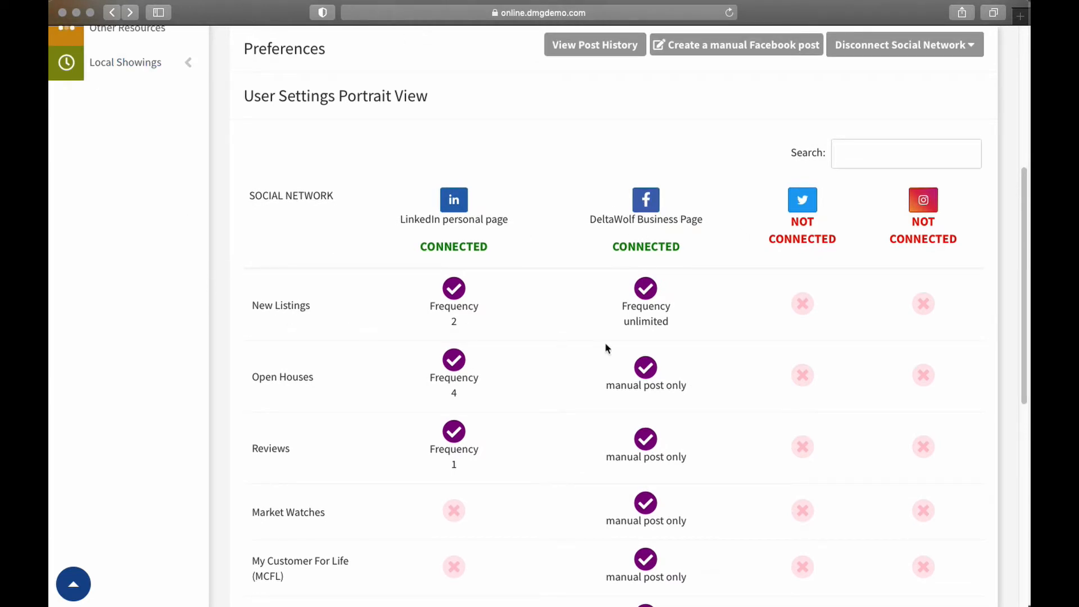
click(648, 290)
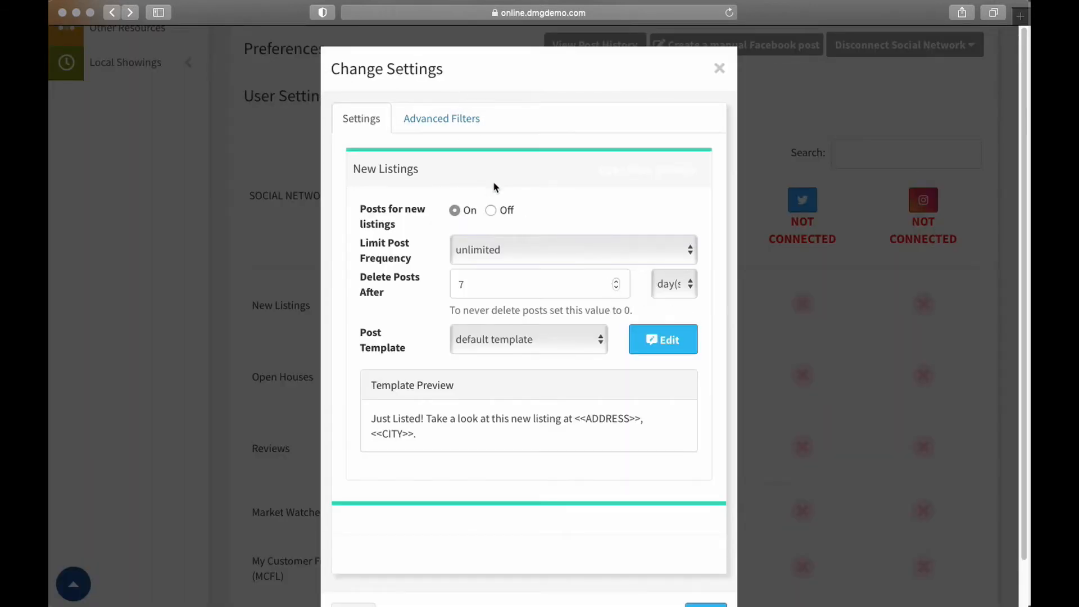
Try post frequency limits of 2 per day and unlimited, and settle on manually post for new listings
click(517, 245)
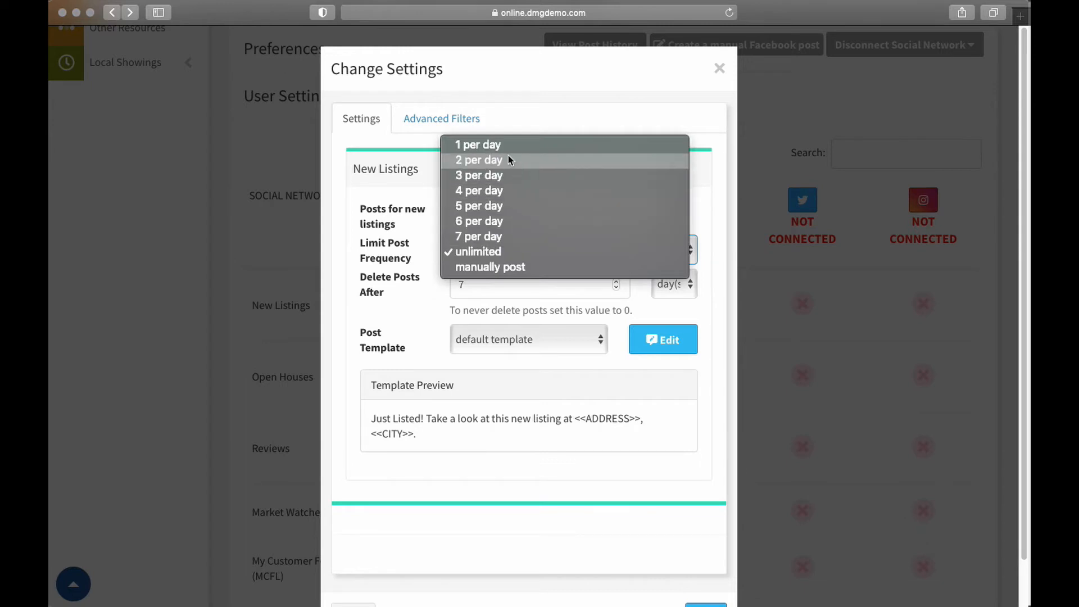
click(480, 162)
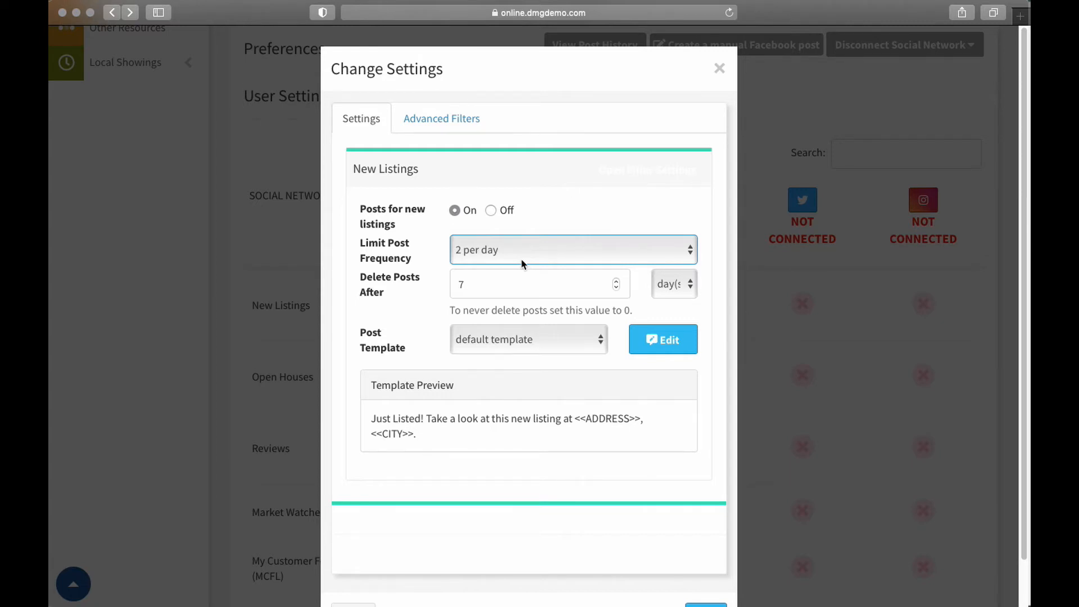
click(481, 256)
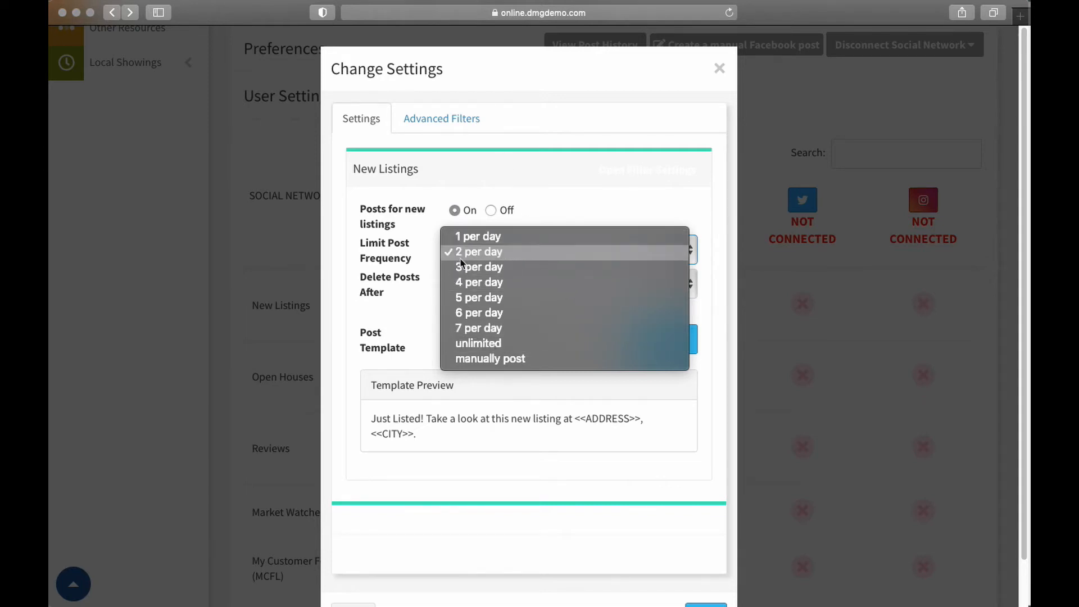
click(493, 344)
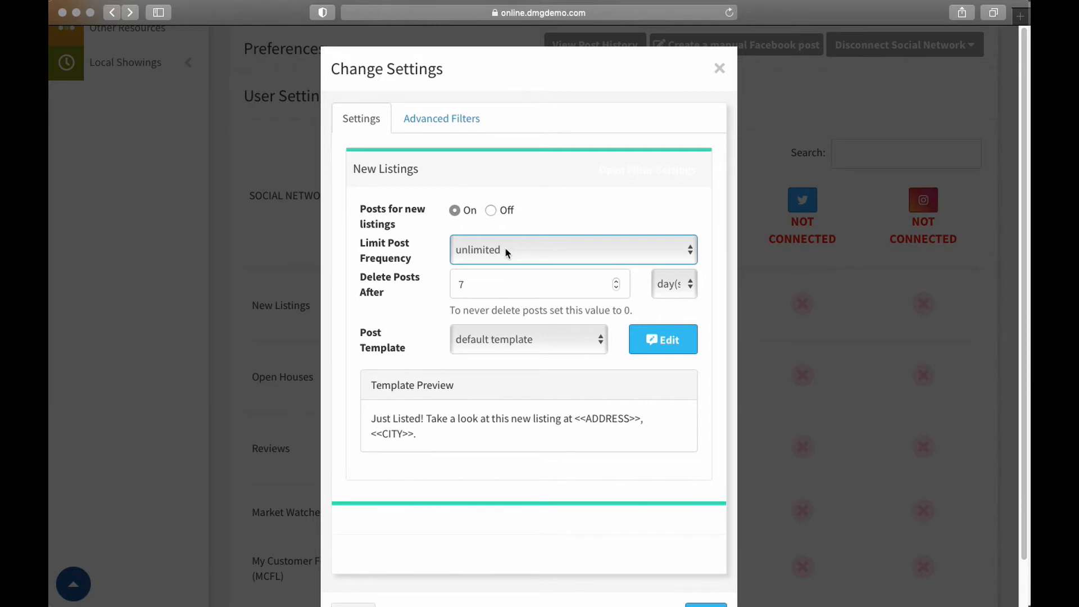
click(505, 248)
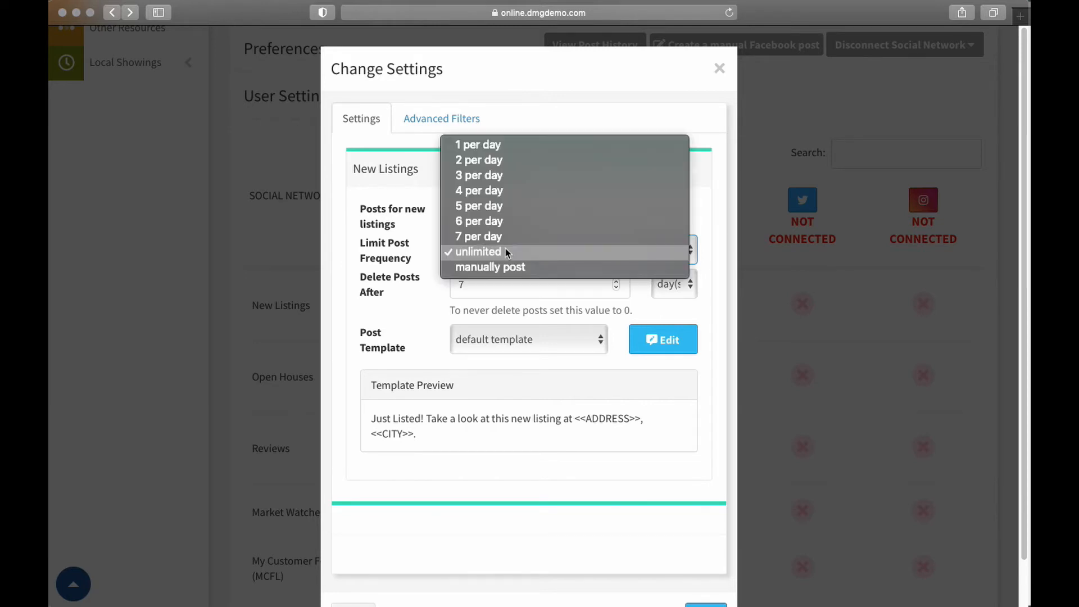
click(510, 265)
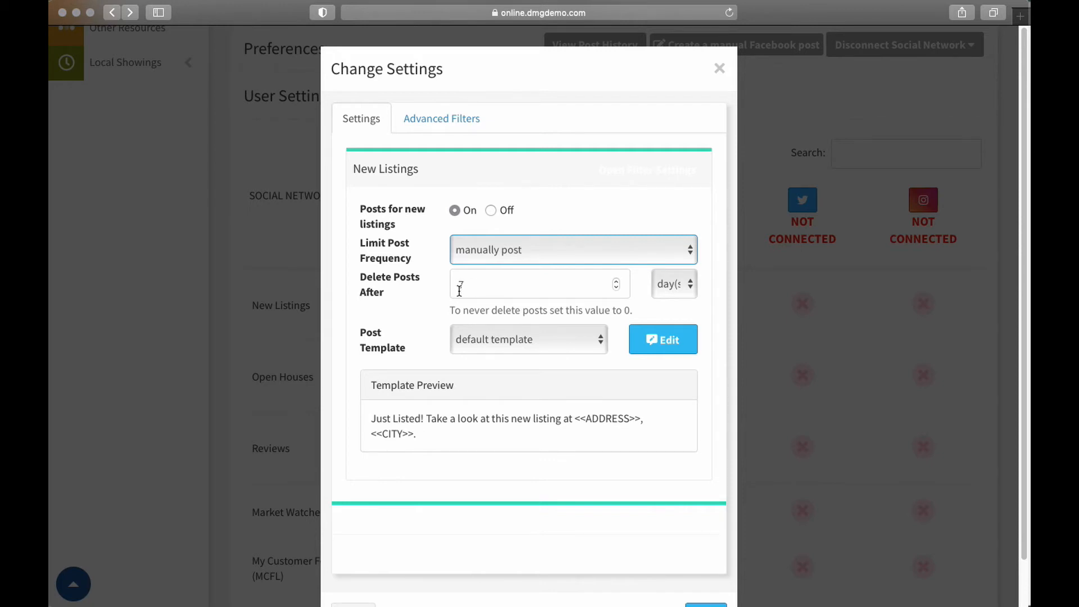
Try week, month and year units for automatic post deletion, and set the deletion period to 2 years
click(691, 286)
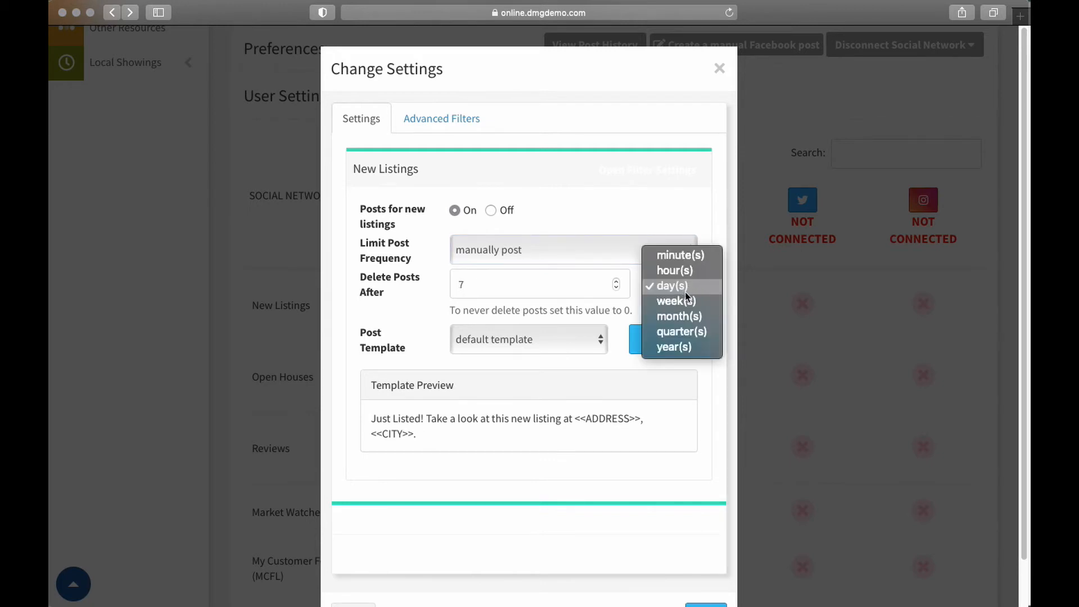
click(687, 302)
click(686, 286)
click(683, 297)
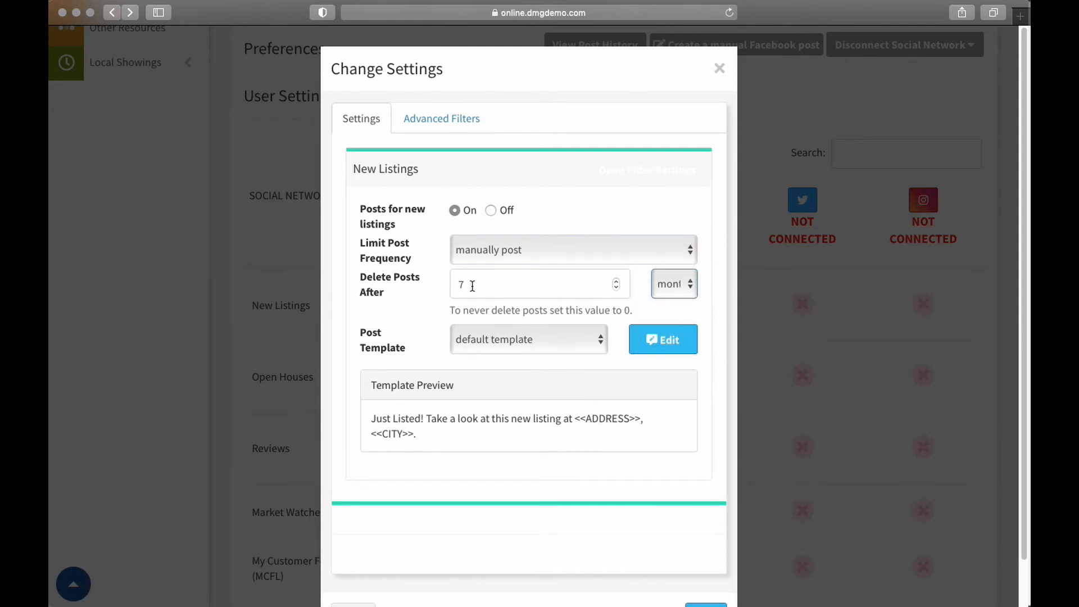
click(691, 285)
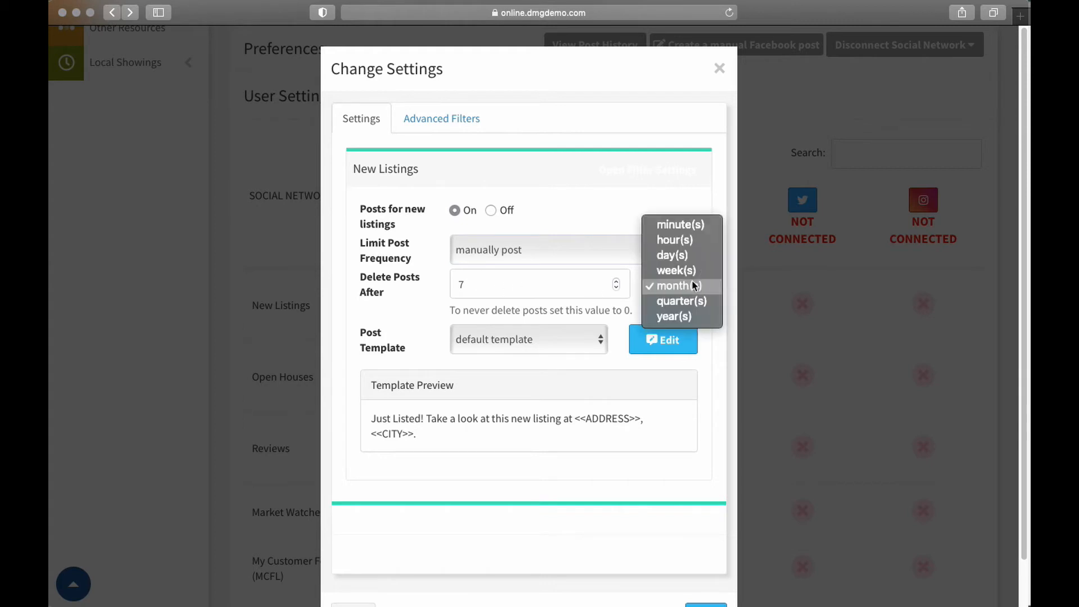
click(674, 316)
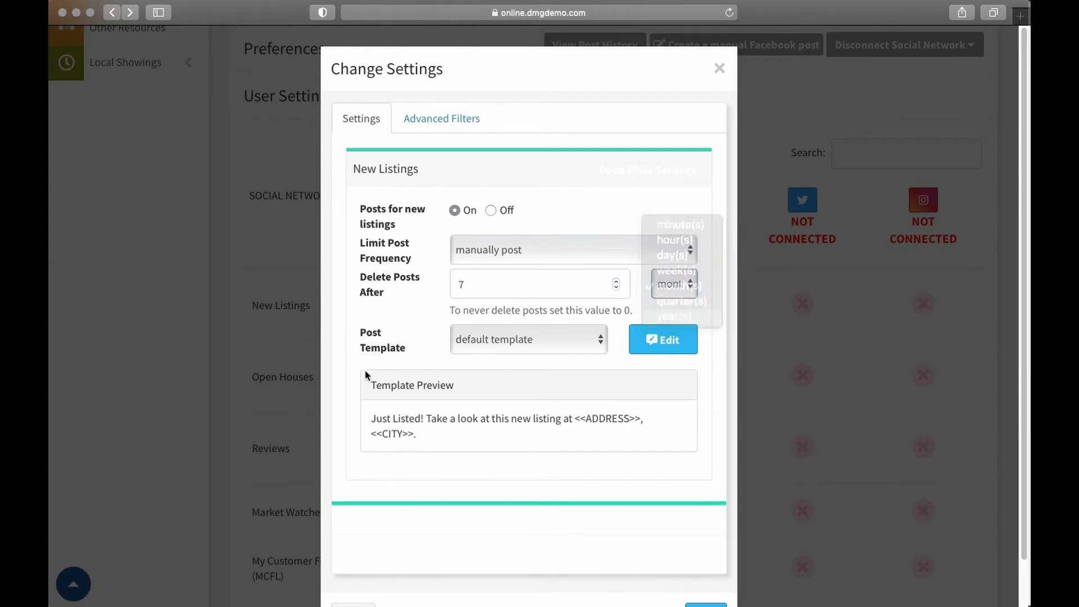
double_click(490, 280)
text(2)
click(655, 303)
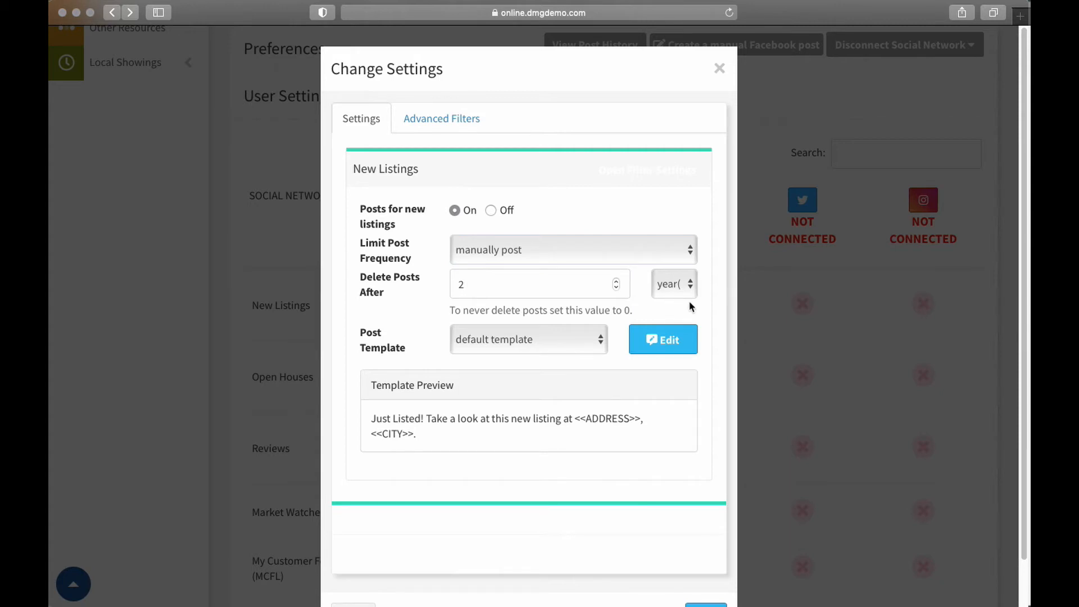
Set the automatic deletion period for new listing posts to 7 days, after trying minutes as the unit
click(680, 284)
click(678, 207)
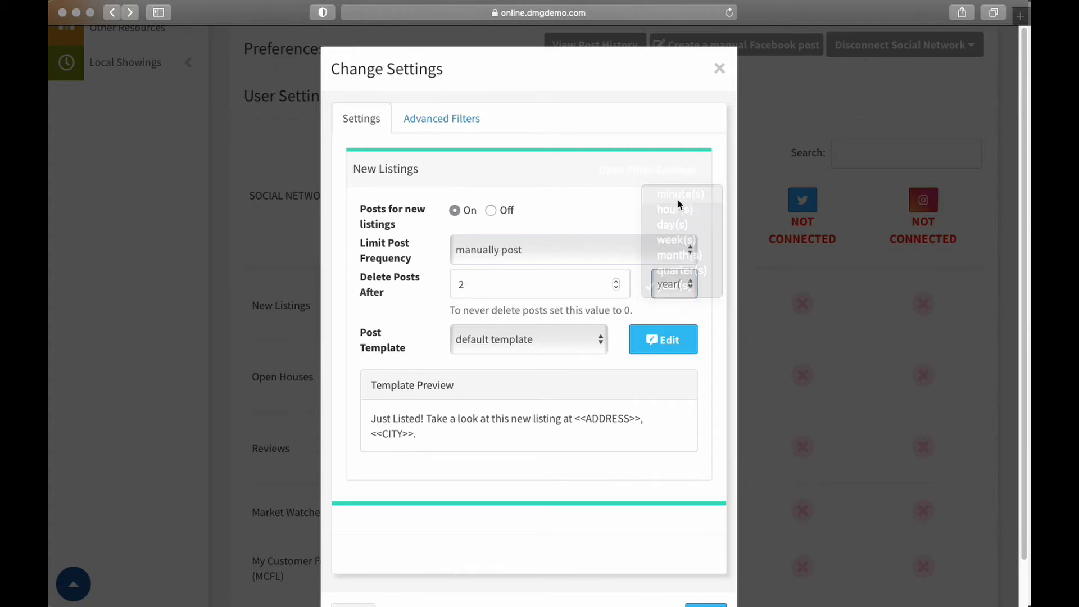
click(677, 284)
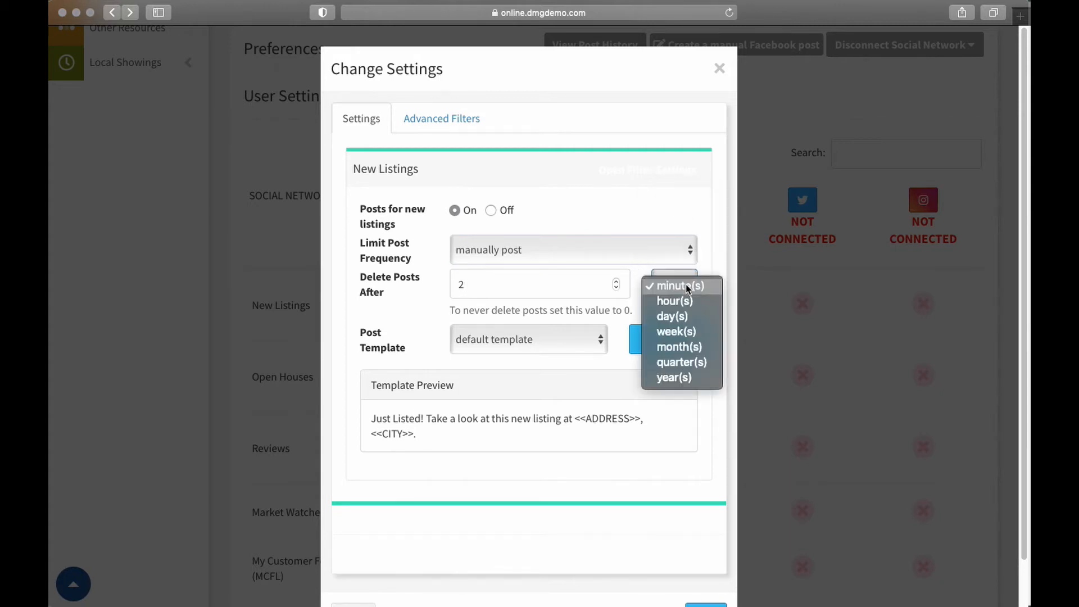
click(673, 319)
drag(496, 284, 416, 287)
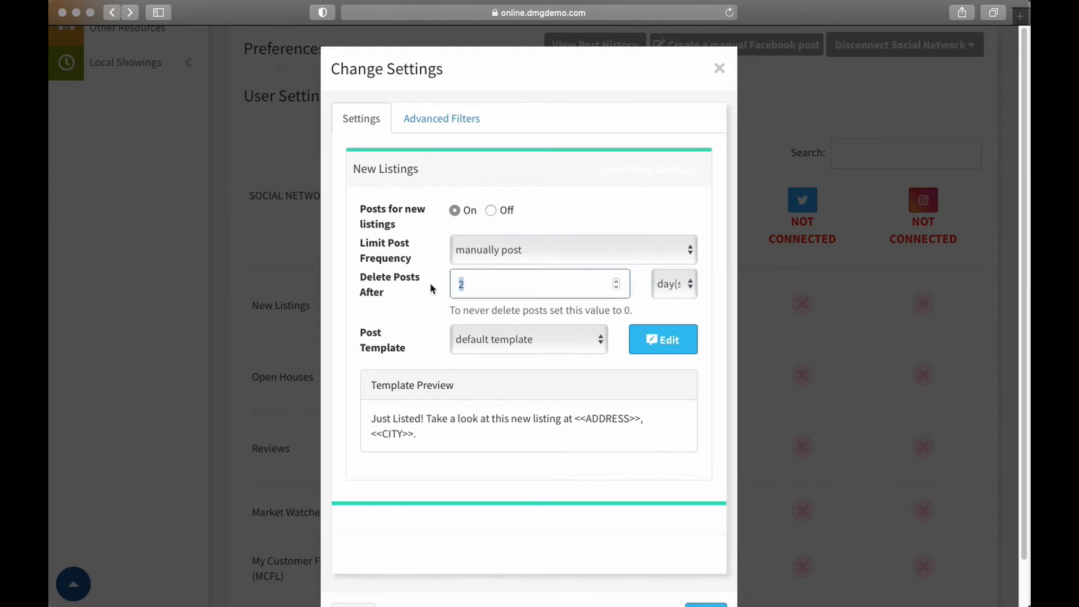
text(7)
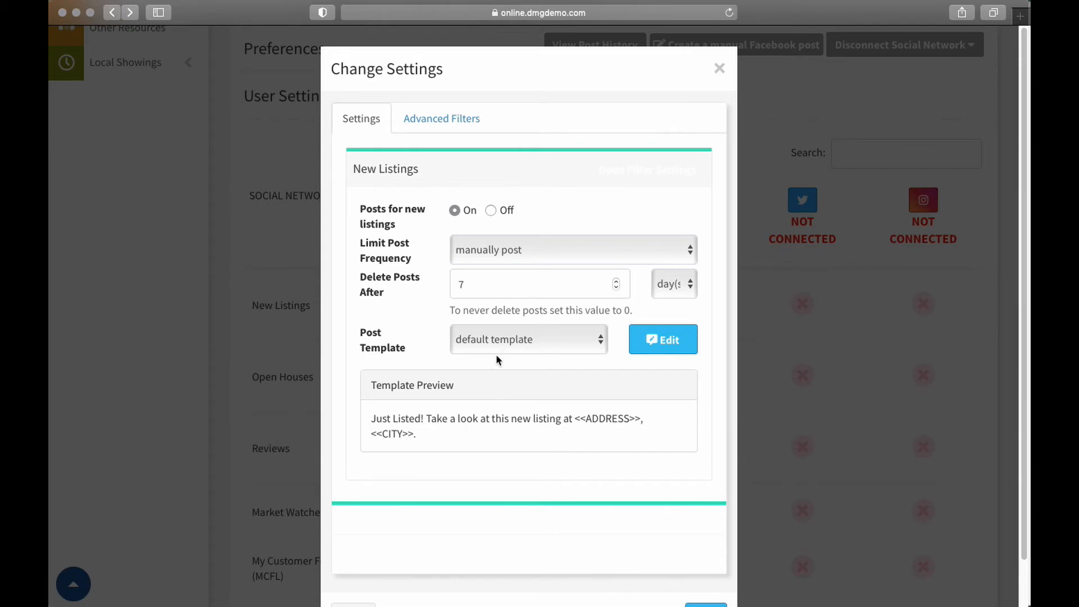
Read the default template's text in the template preview
drag(371, 419, 458, 444)
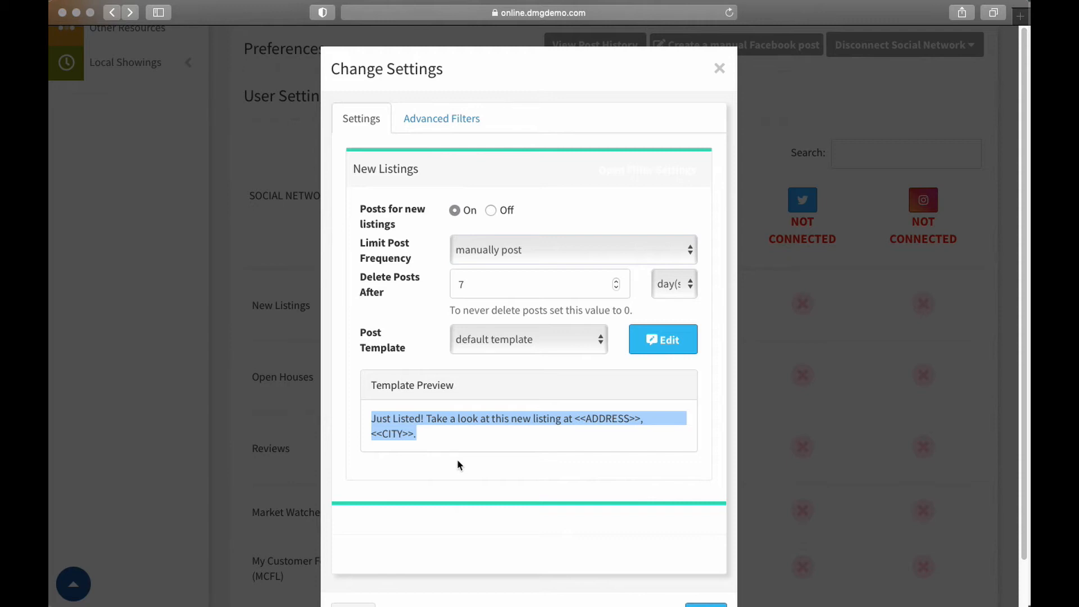
click(375, 418)
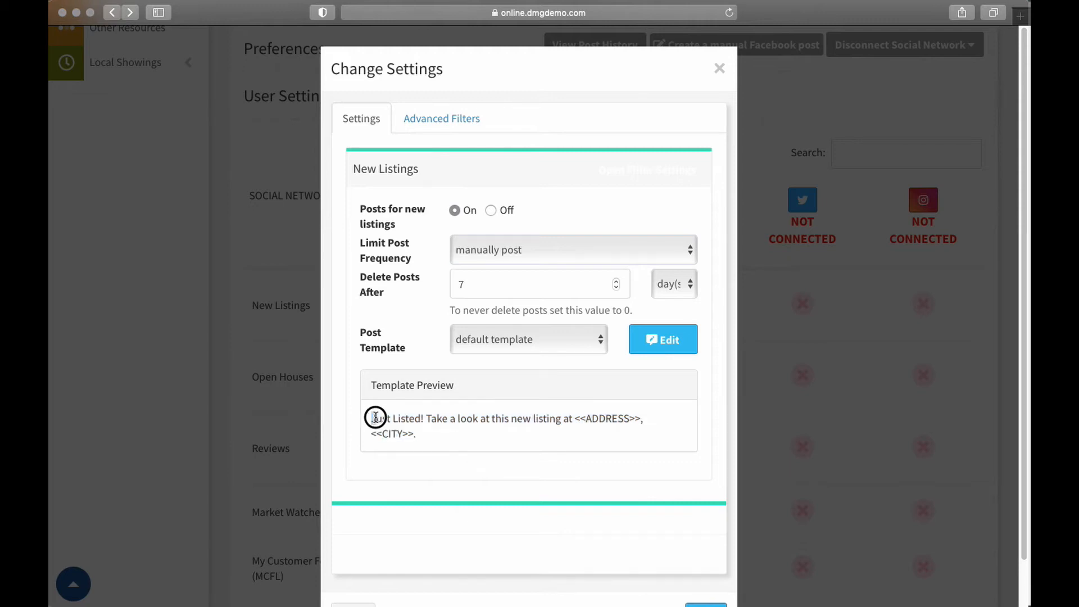
drag(375, 417, 435, 437)
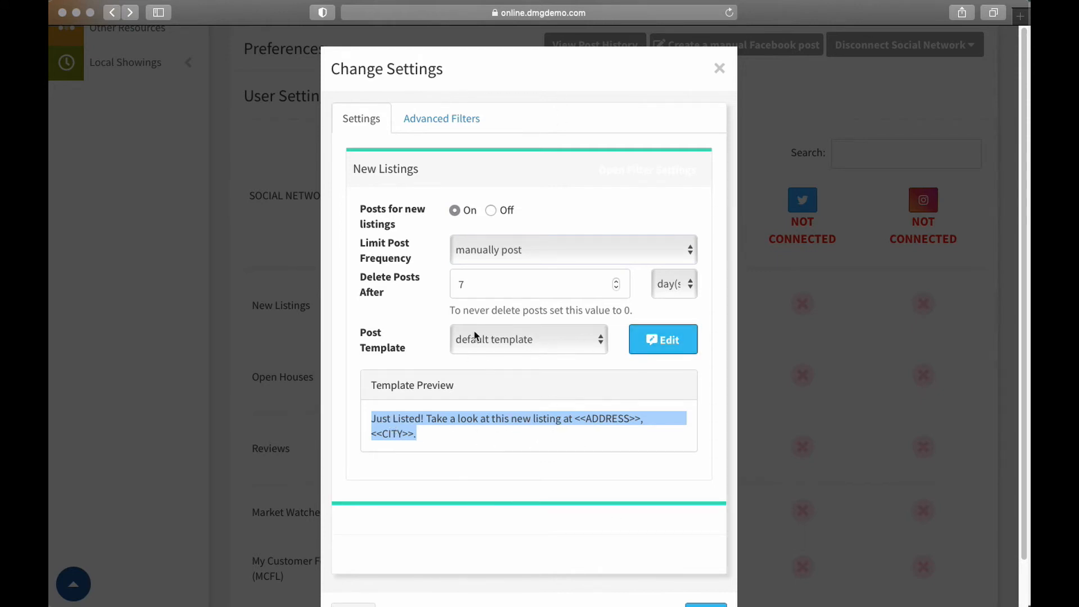
Preview template 1 and template 2 for the new listing posts, and return to the default template
click(592, 340)
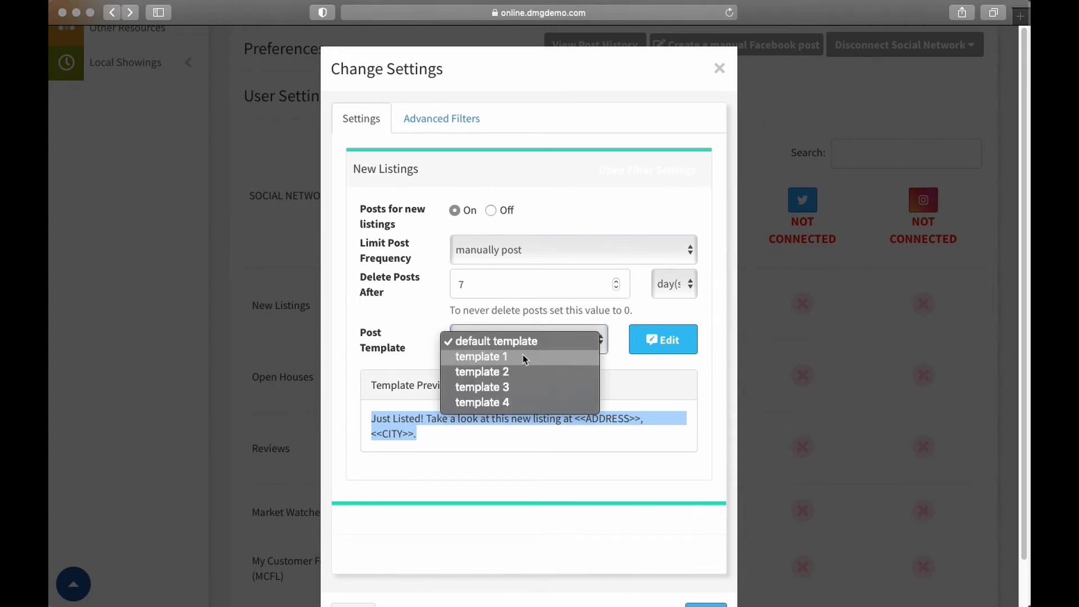
click(523, 356)
click(560, 348)
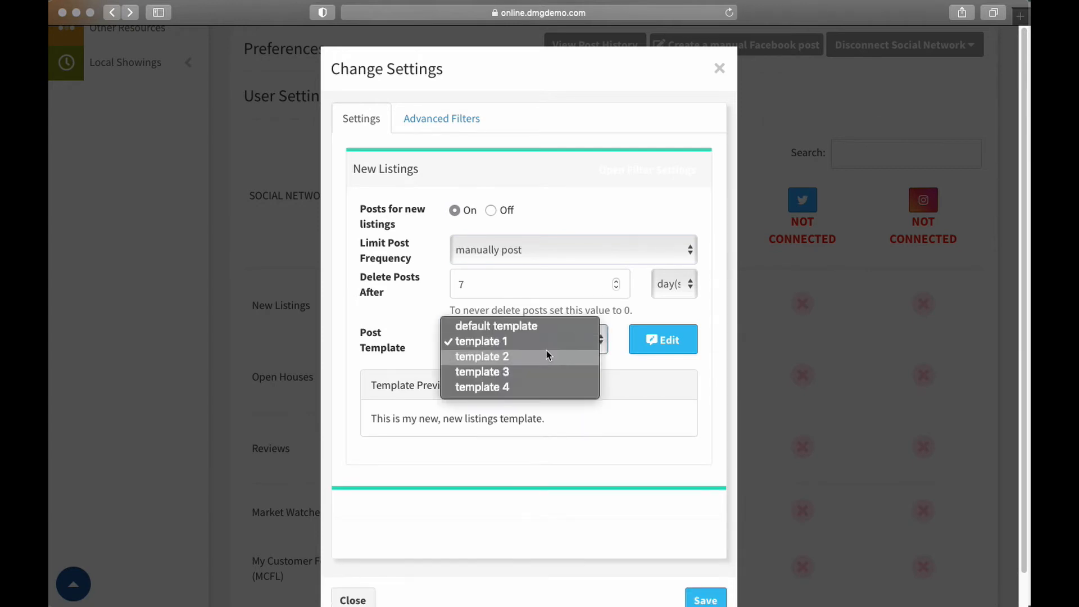
click(543, 354)
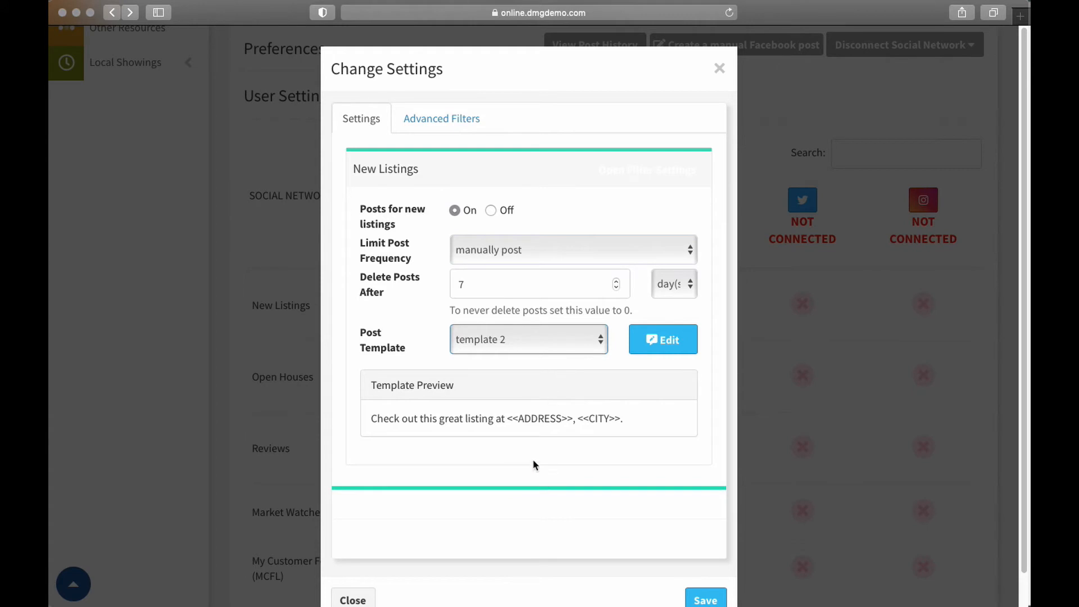
click(514, 340)
click(512, 311)
Open the template editor and view the contents of Template 1, Template 2 and Template 3
click(662, 339)
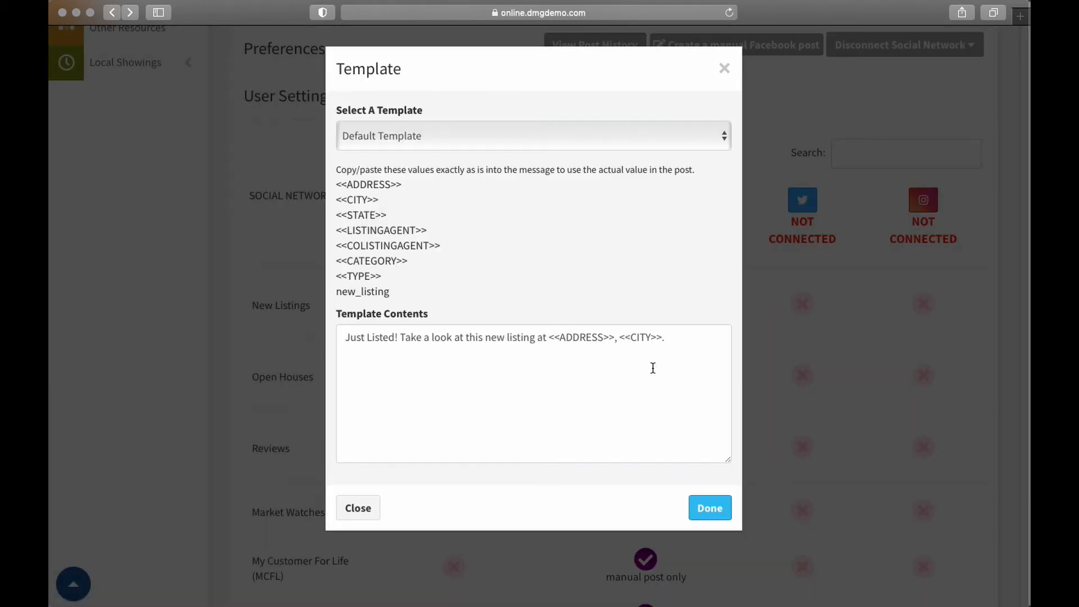
click(373, 132)
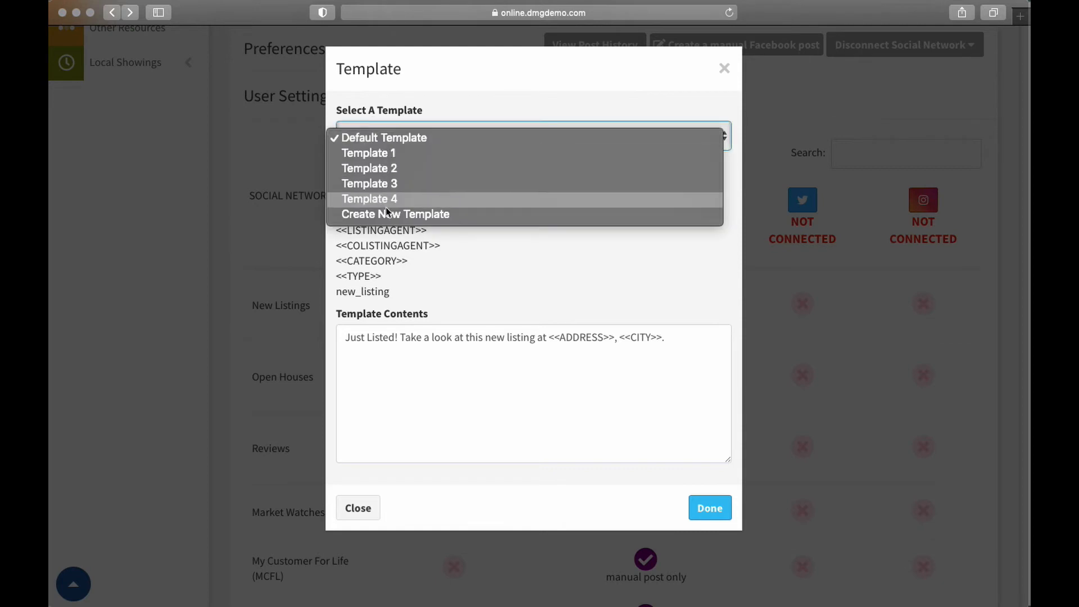
click(378, 153)
click(382, 138)
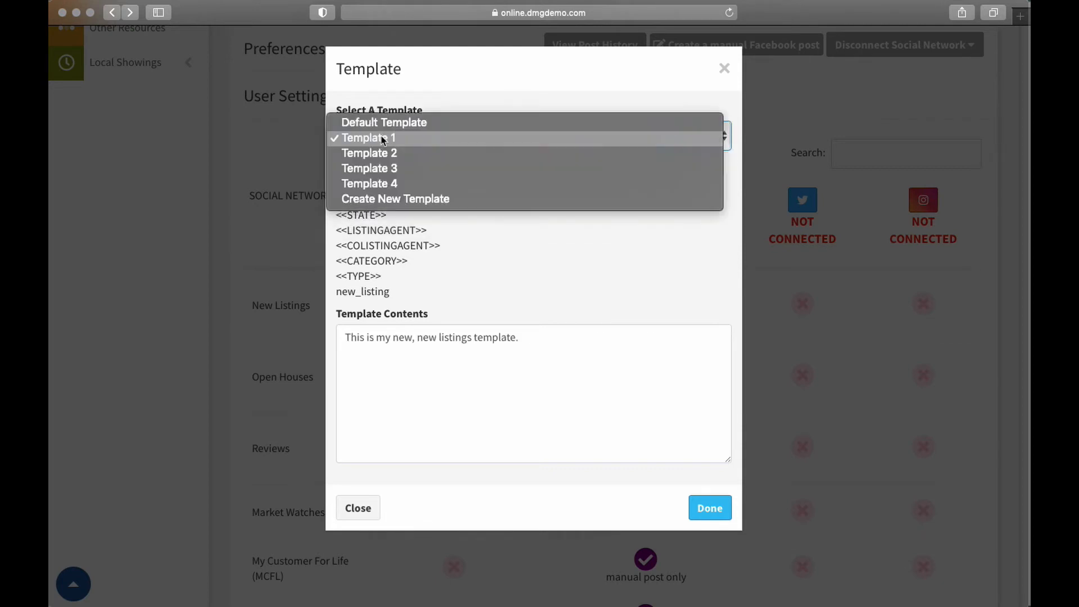
click(379, 153)
click(388, 136)
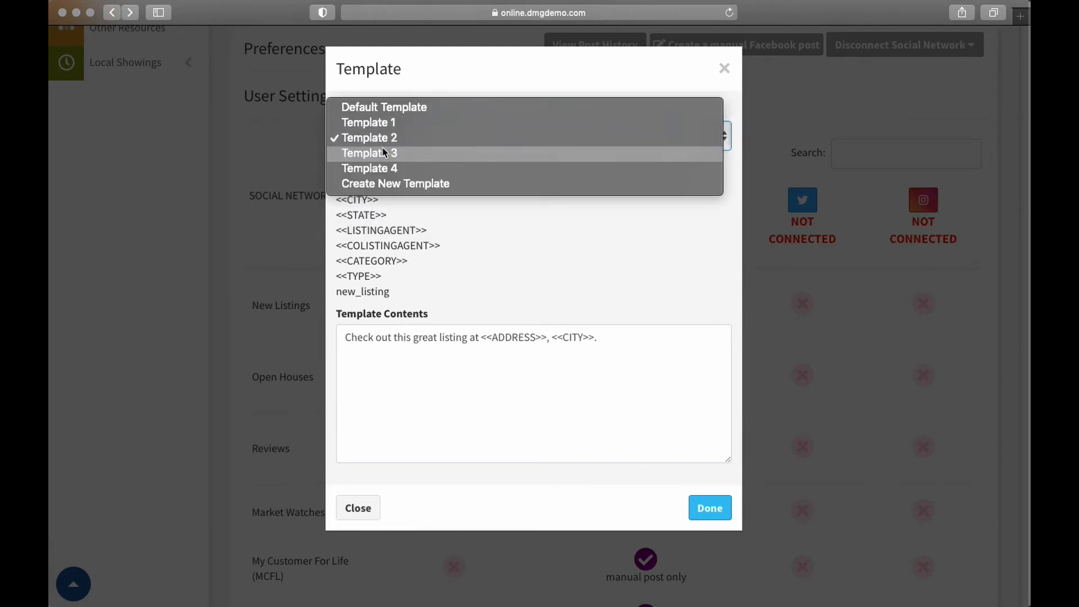
click(383, 148)
Try inserting the <<ADDRESS>> placeholder into a new template, clear it, and close the template editor without saving
click(400, 135)
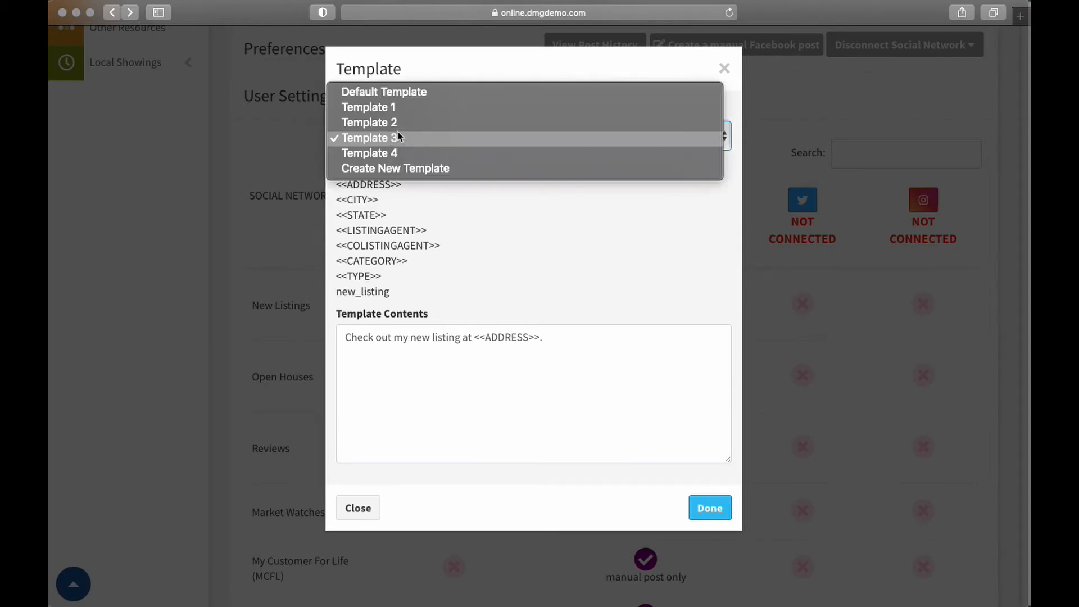
click(399, 168)
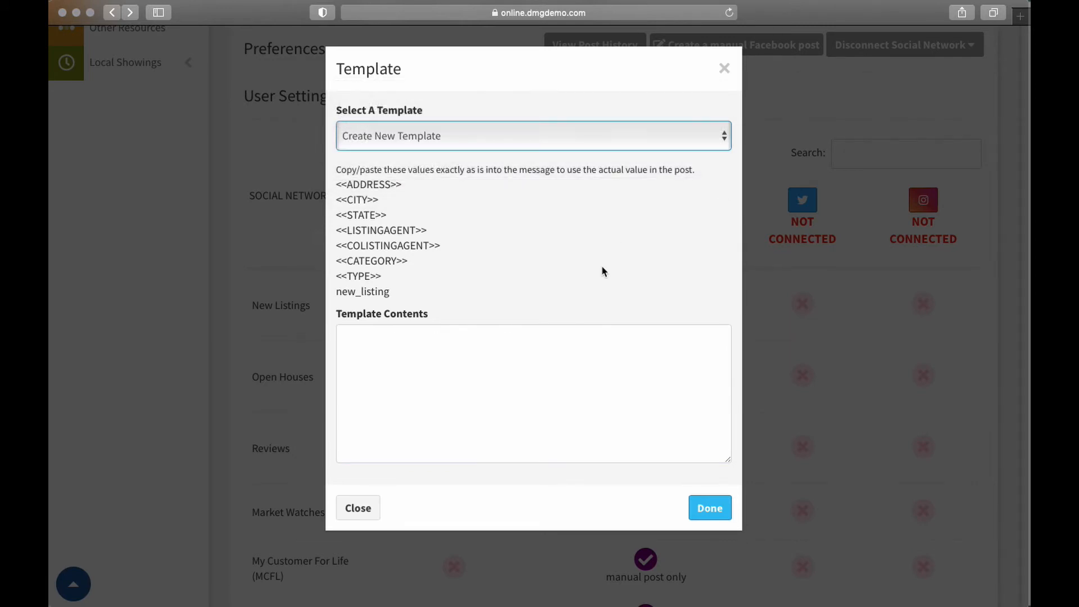
click(420, 360)
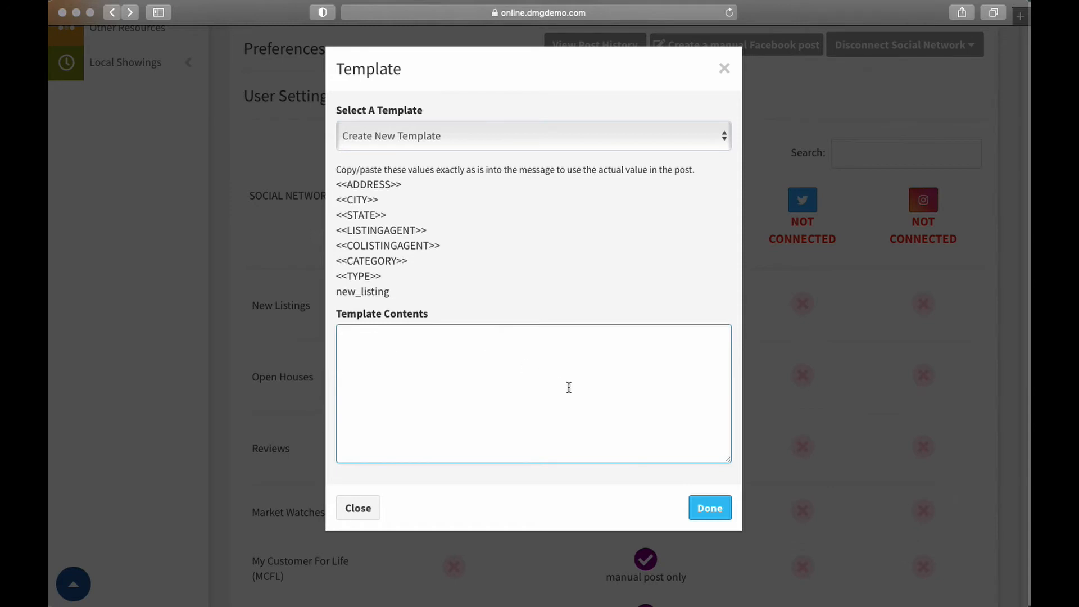
drag(338, 183, 406, 188)
key(super+c)
click(400, 371)
key(super+v)
drag(341, 336, 475, 339)
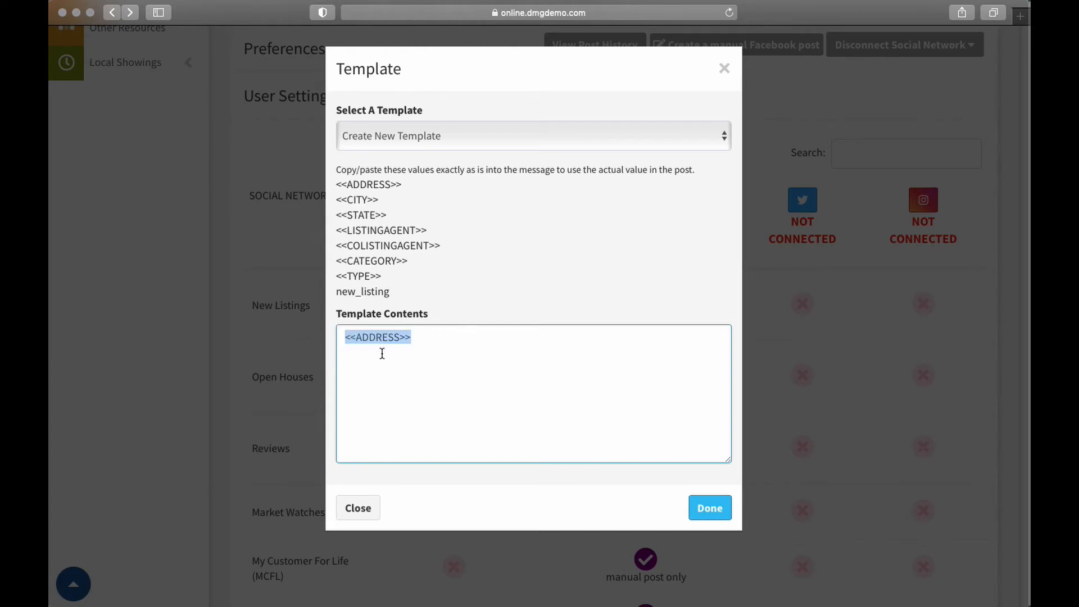
key(BackSpace)
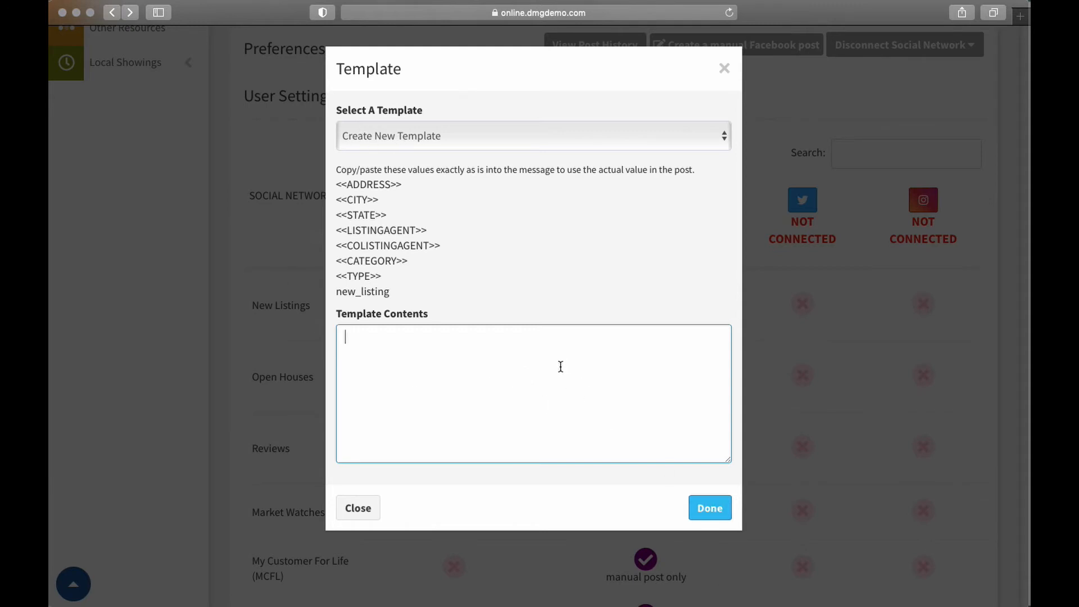
click(376, 513)
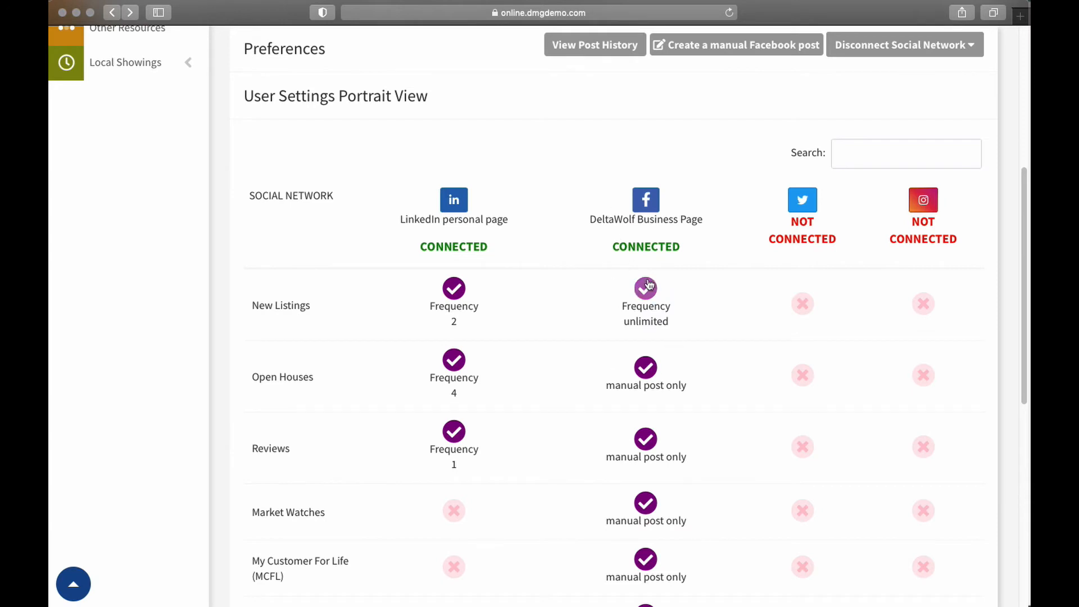
Open the New Listings settings for the DeltaWolf Business Page and review the advanced filters from Locations through Agents / Offices
click(646, 286)
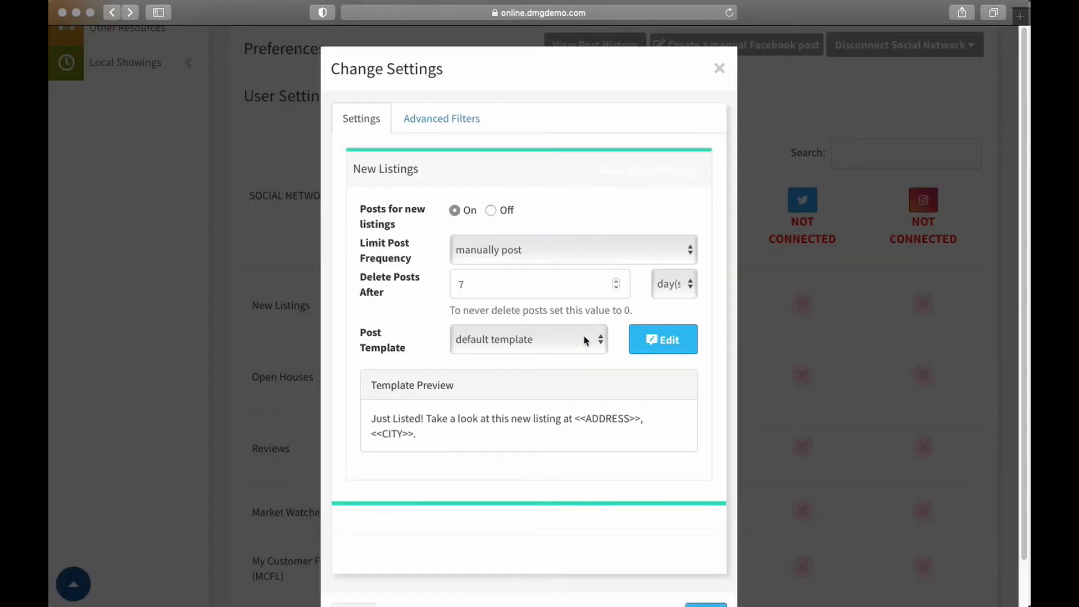
scroll(588, 360, down, 2)
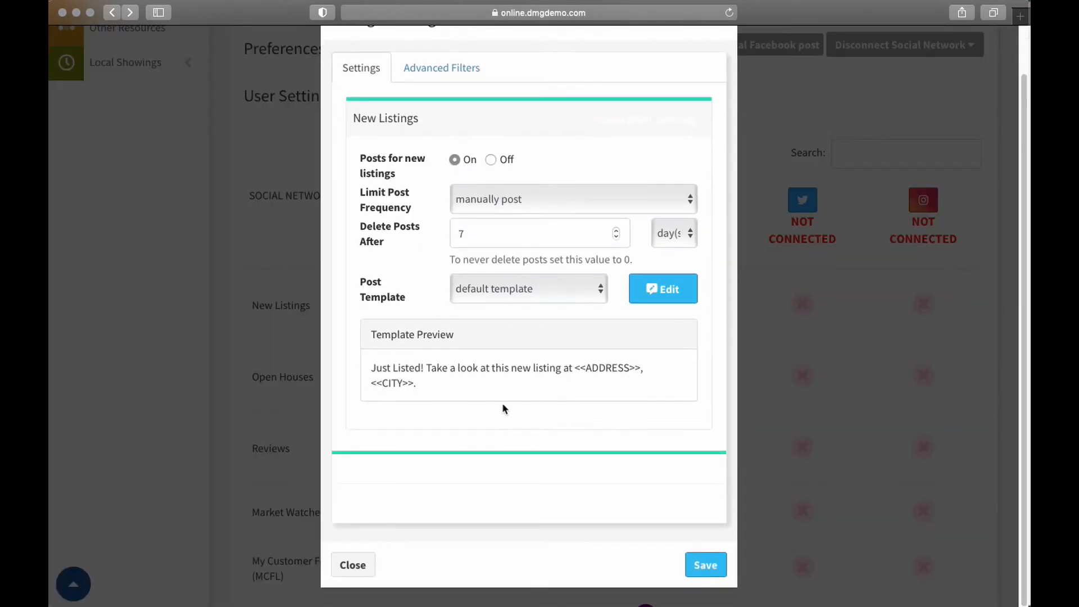
scroll(502, 403, up, 2)
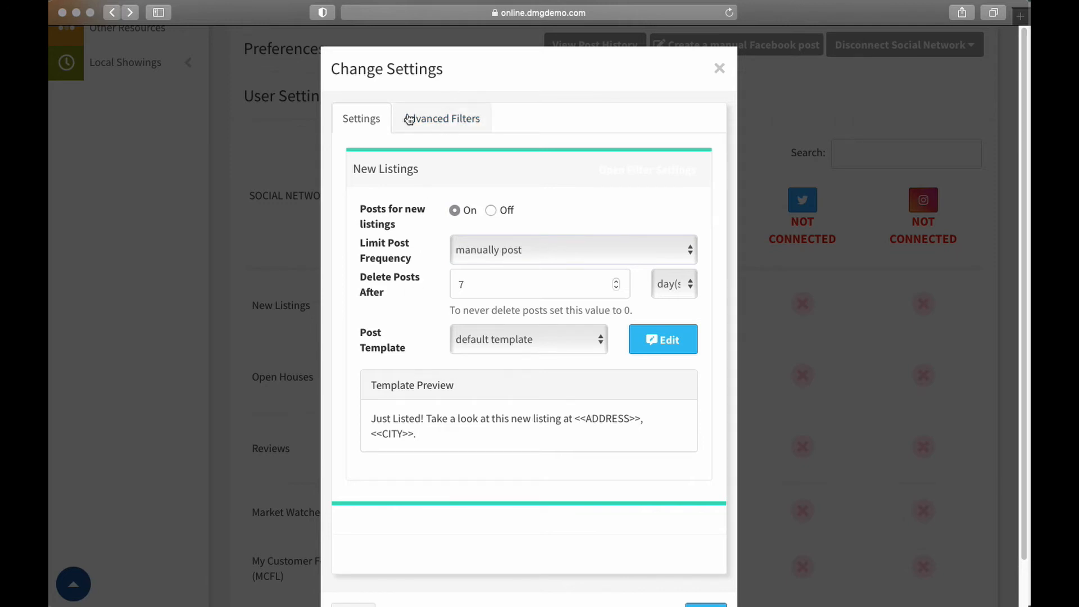
click(428, 123)
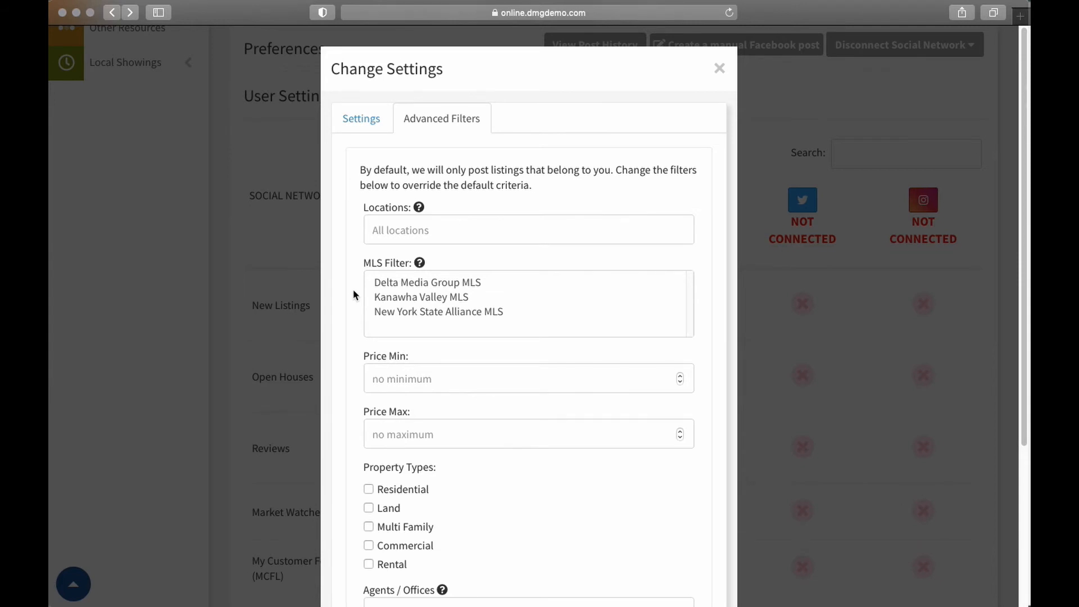
scroll(354, 289, down, 2)
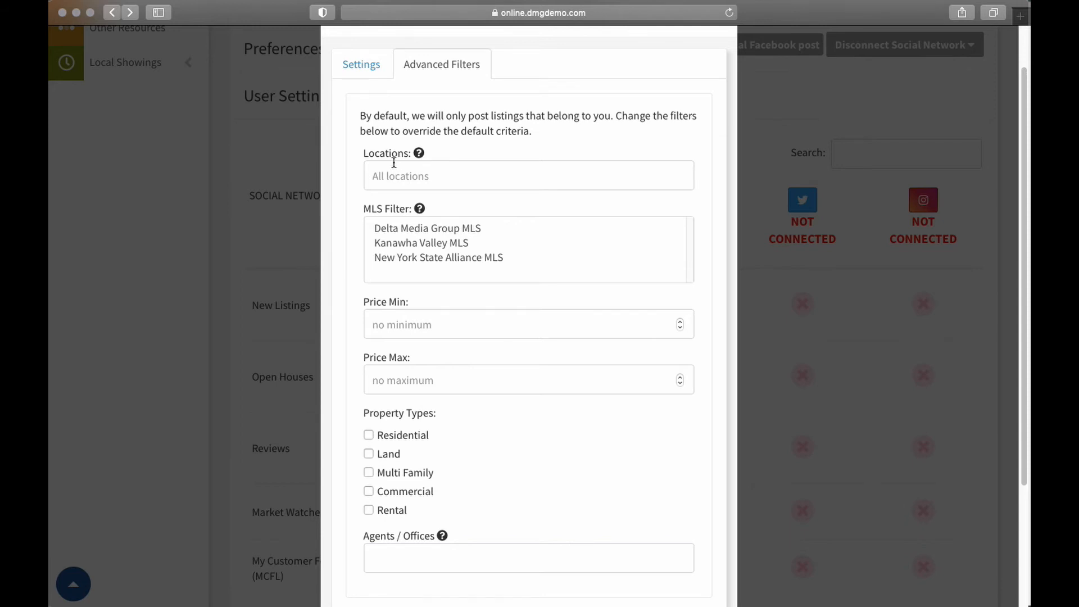
scroll(350, 287, down, 3)
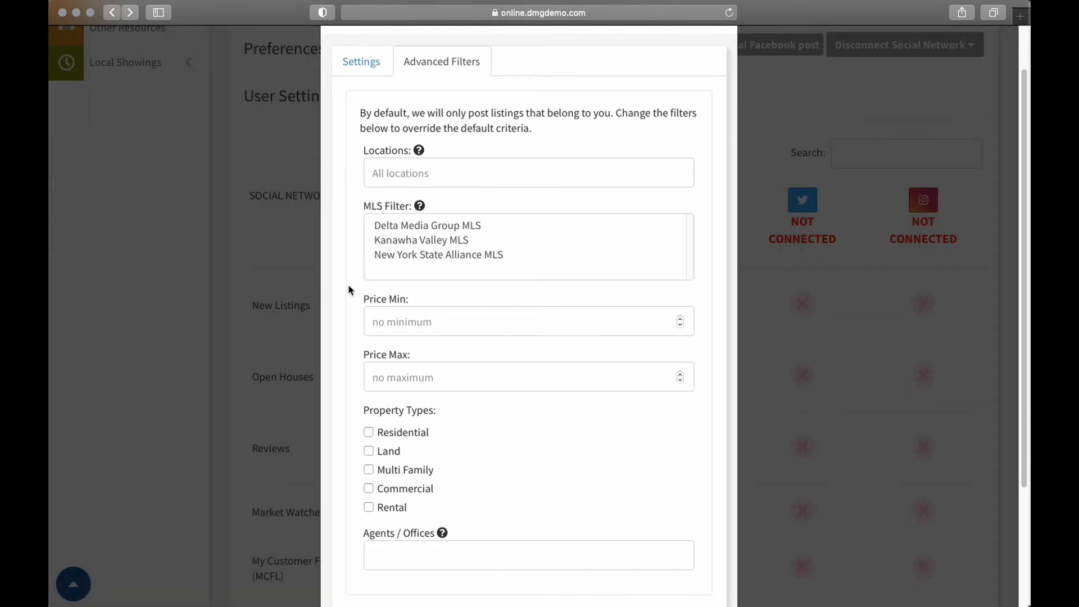
scroll(371, 298, down, 2)
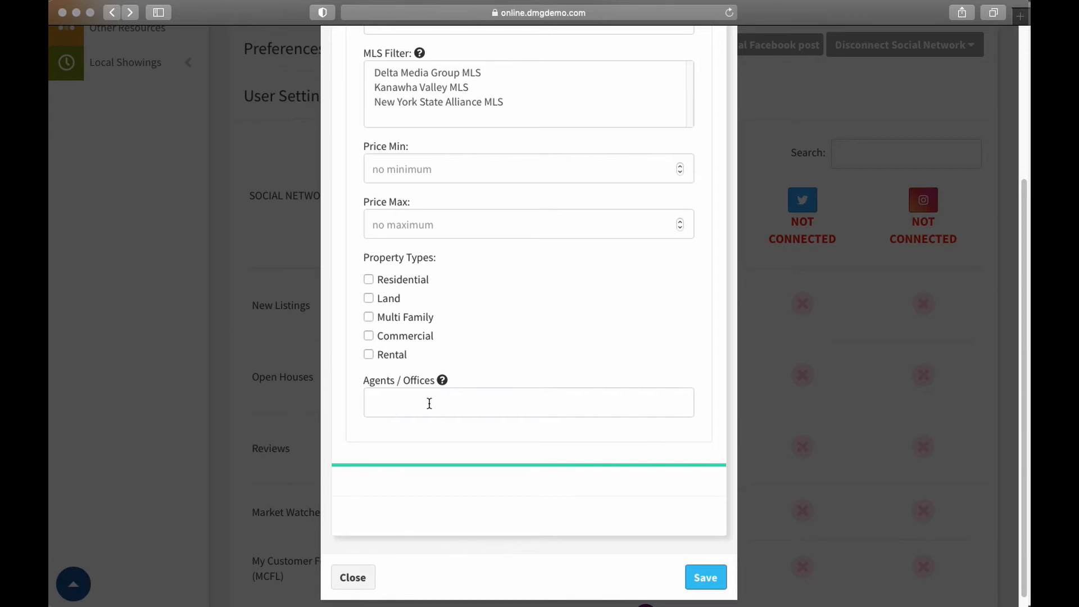
Inspect the Agents / Offices, Locations and Residential property type filters, leaving Residential unselected, and close the settings without saving
click(397, 402)
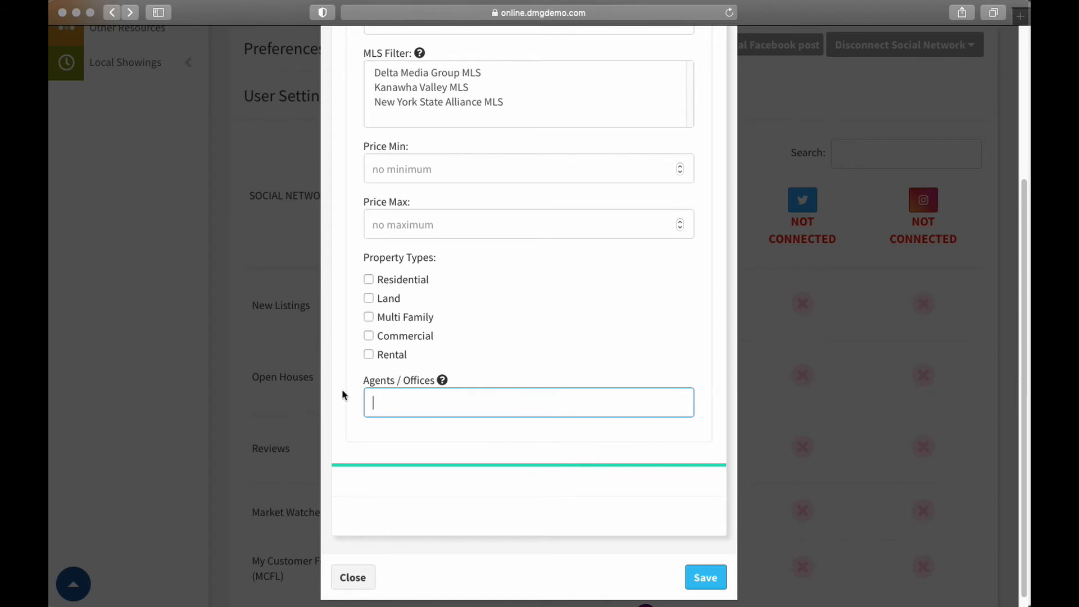
scroll(345, 387, up, 5)
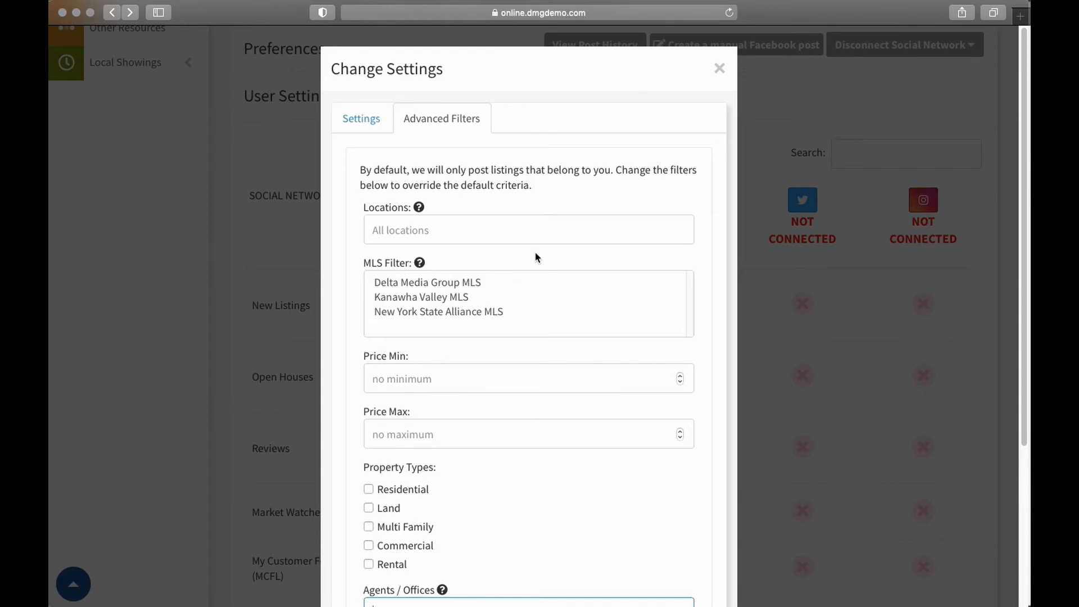
click(404, 231)
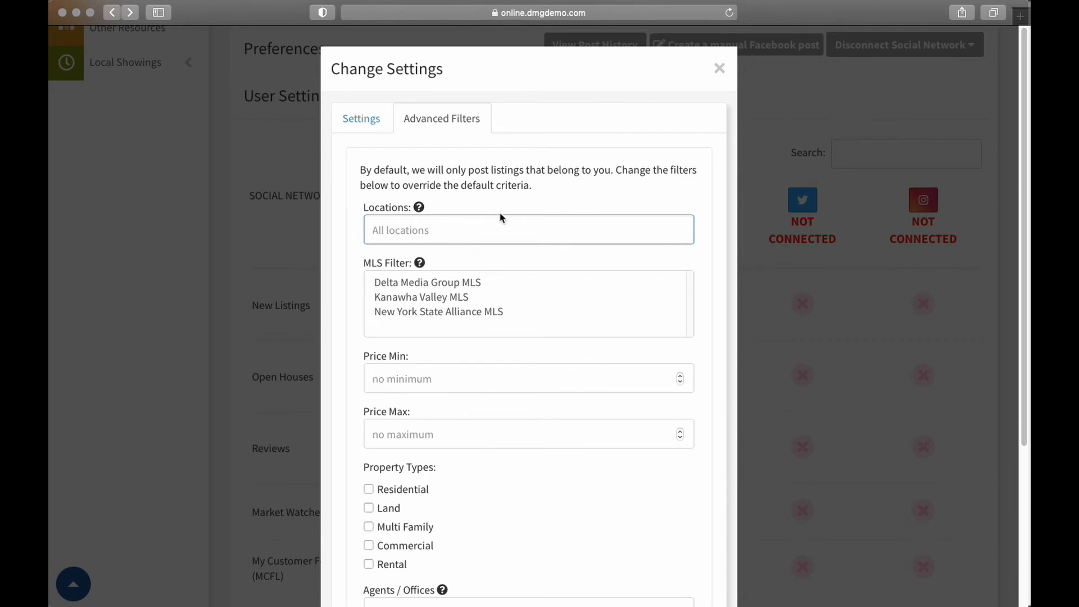
click(369, 489)
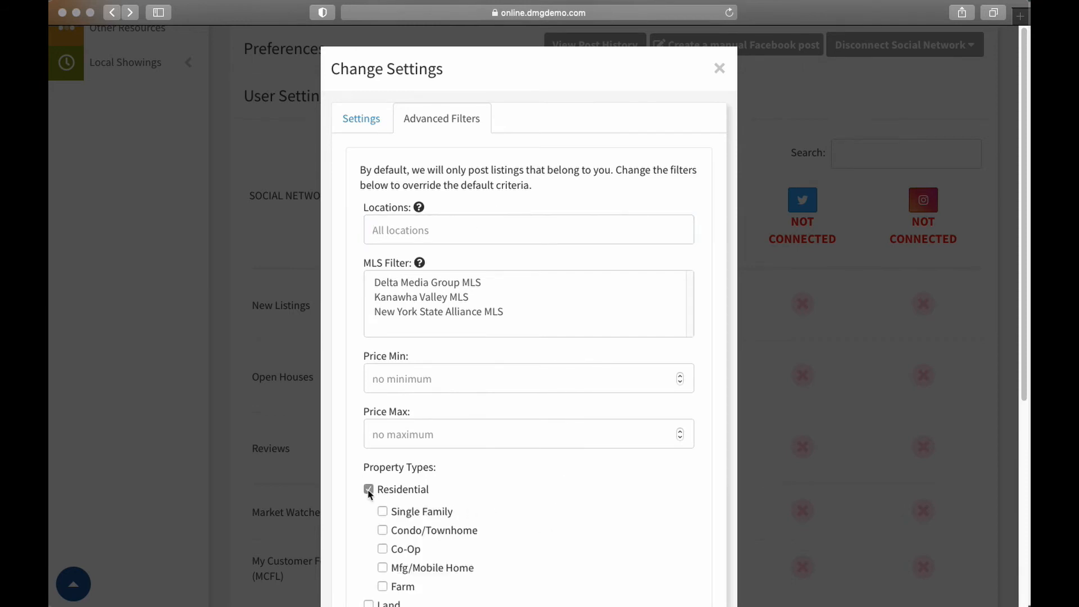
click(369, 489)
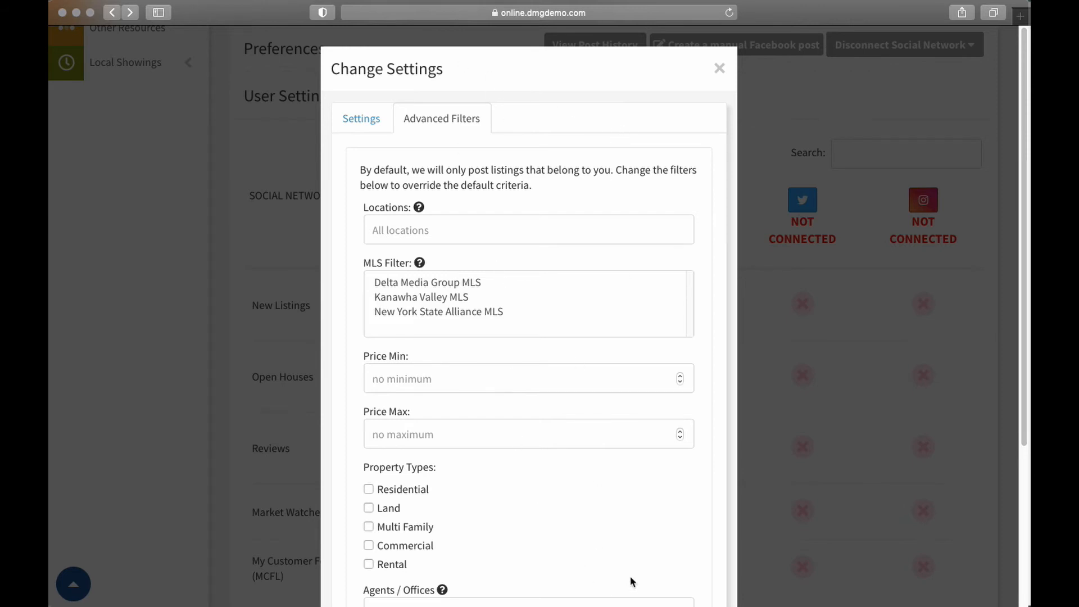
click(719, 69)
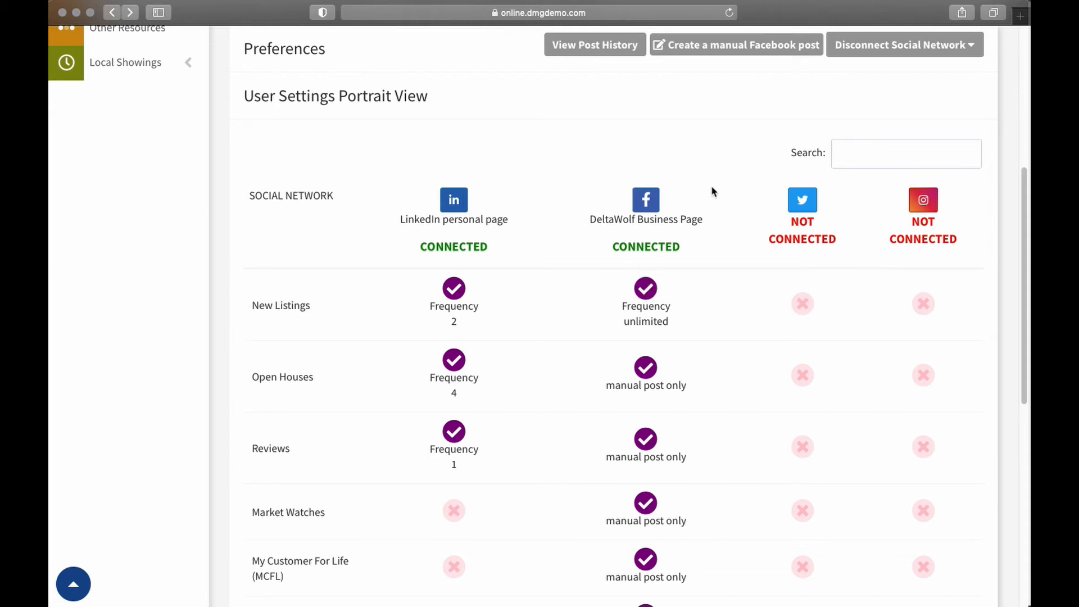
View the business page's Open Houses settings, highlight the <<OPENHOUSEDATETIME>> placeholder in the template preview, and close them without saving
scroll(608, 276, down, 1)
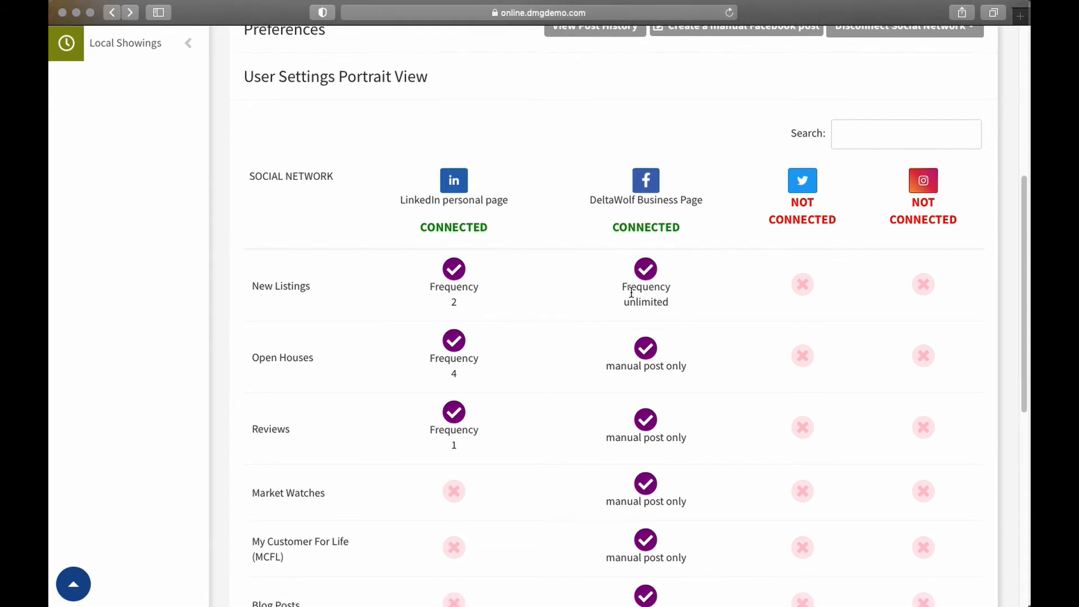
click(645, 349)
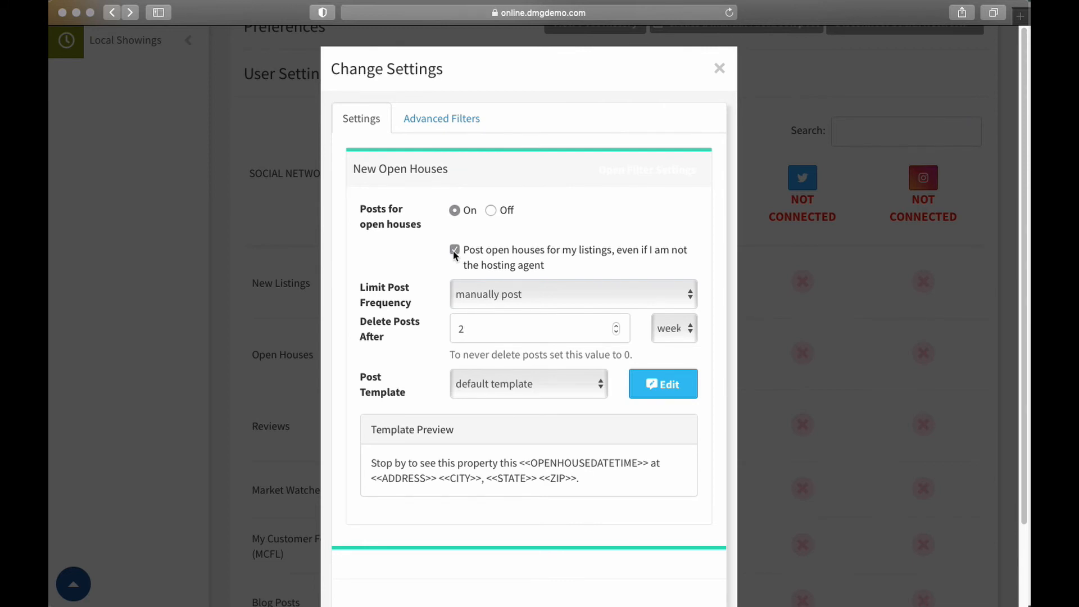
click(520, 465)
drag(520, 464, 649, 463)
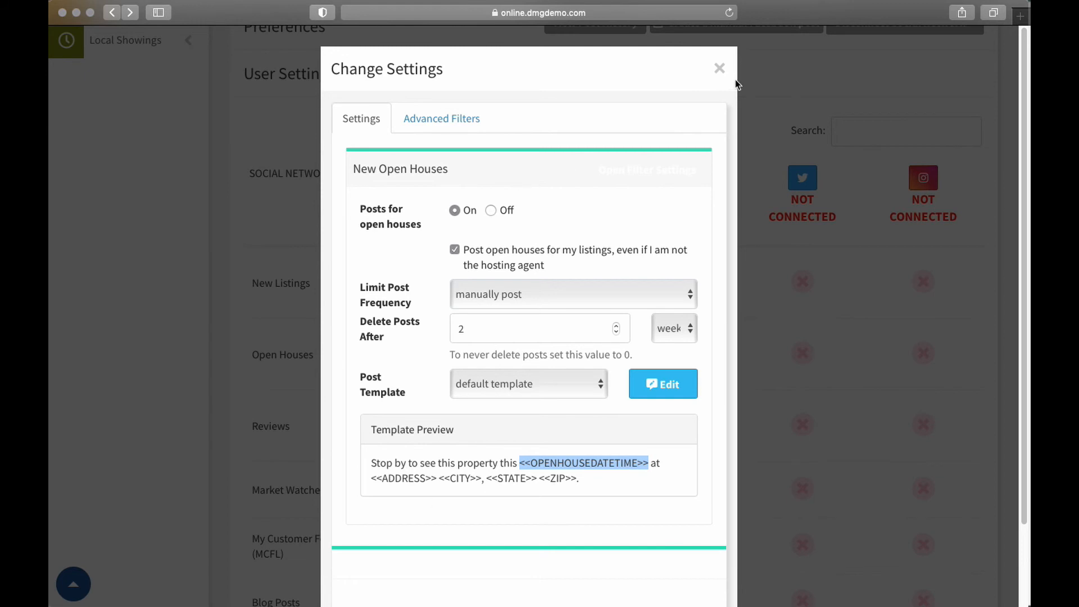
click(721, 68)
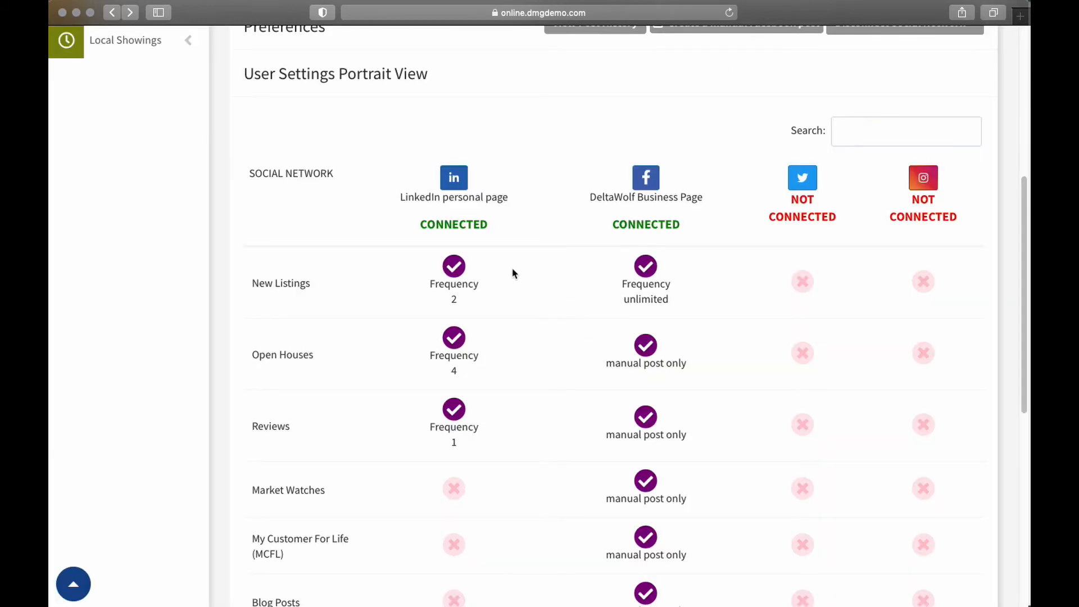
View the business page's posting settings for Reviews and for Market Watches, closing each without changes
scroll(513, 272, down, 2)
scroll(641, 274, down, 1)
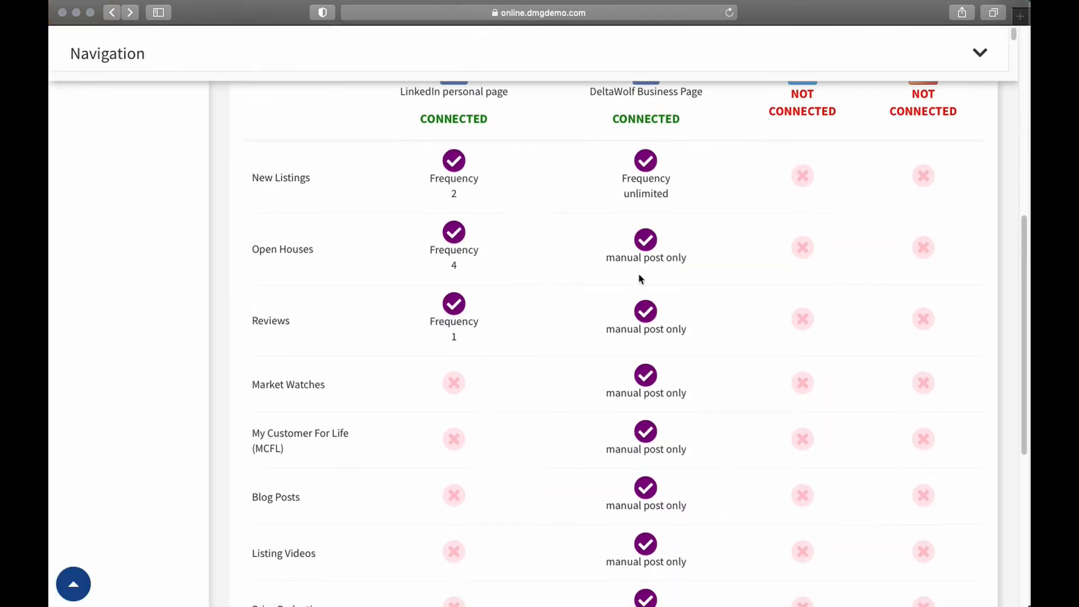
click(646, 316)
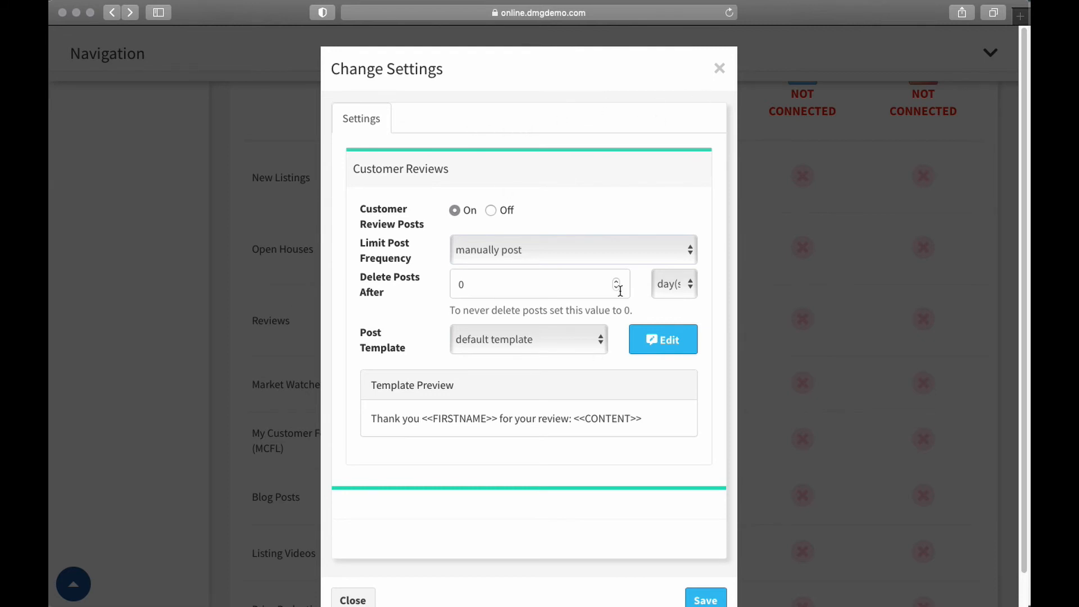
click(718, 69)
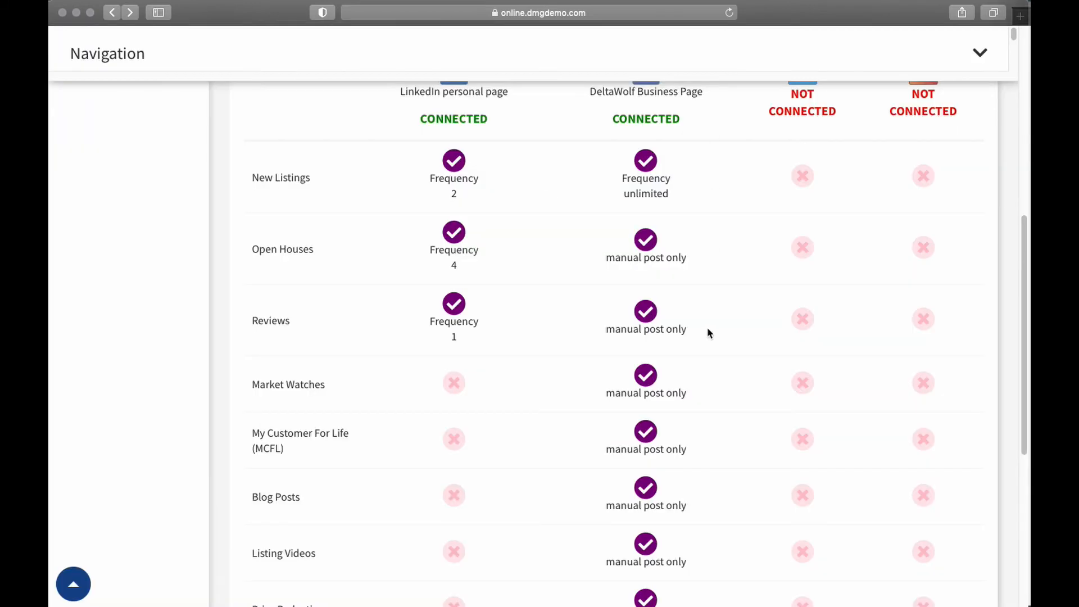
click(647, 384)
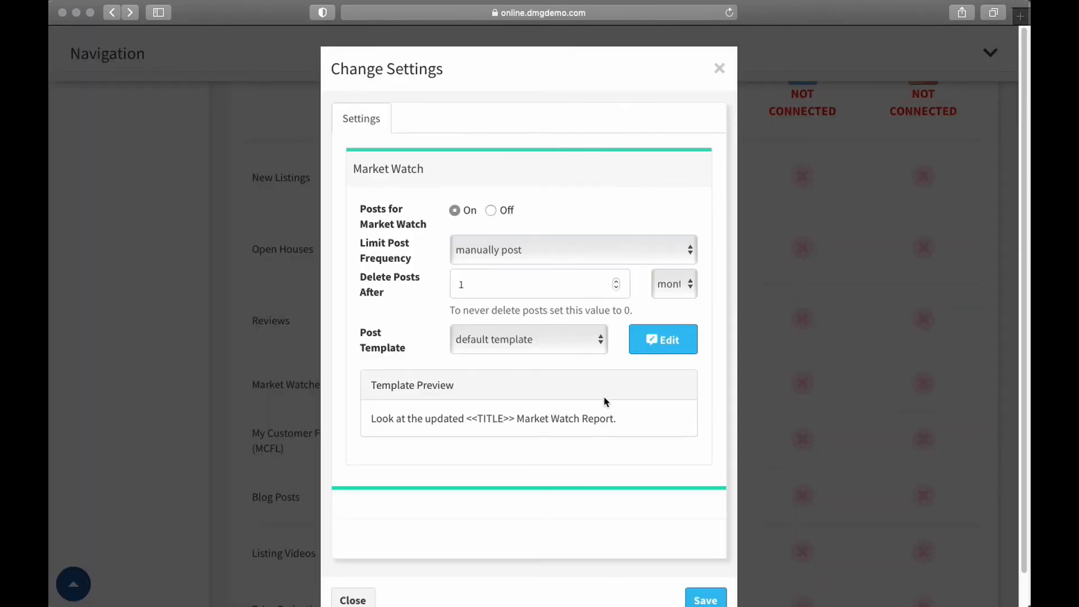
click(718, 69)
View the business page's posting settings for My Customer For Life (MCFL) and for Blog Posts, closing each without changes
scroll(708, 163, down, 2)
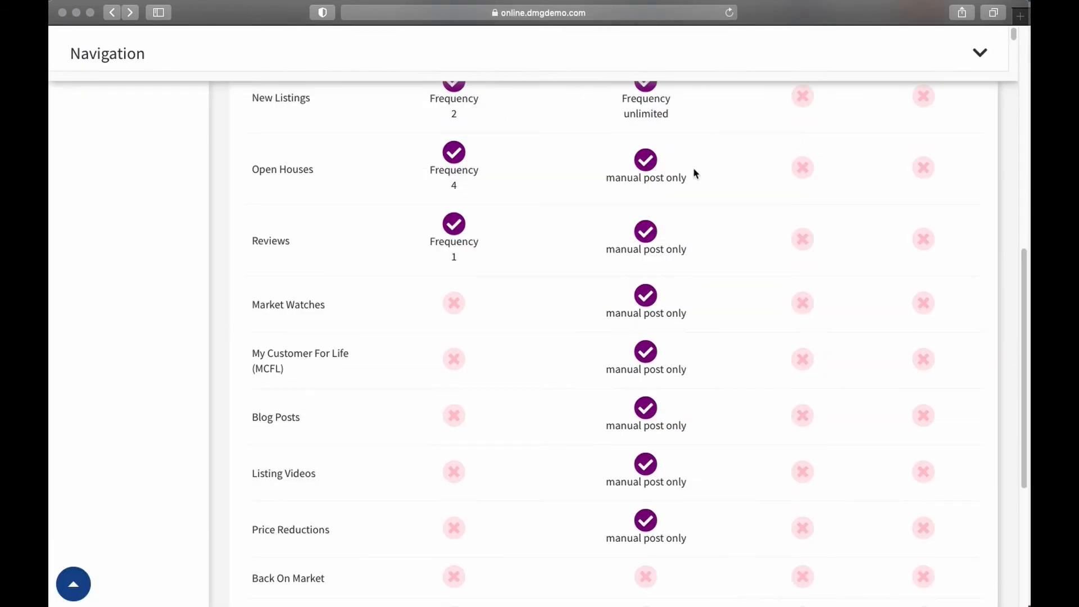
scroll(696, 174, down, 1)
click(645, 301)
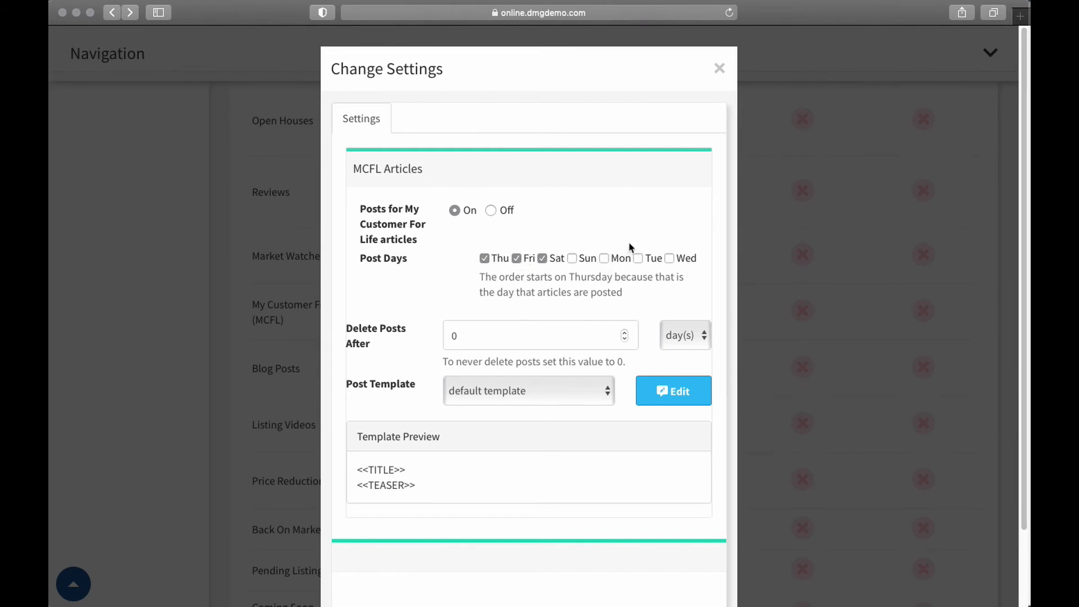
click(720, 68)
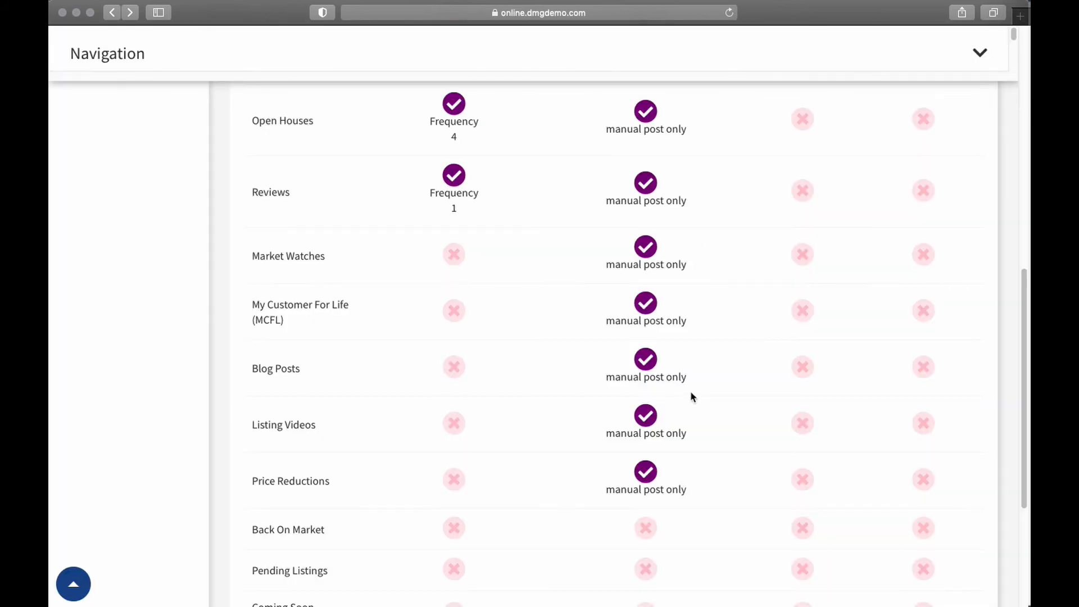
scroll(691, 391, down, 2)
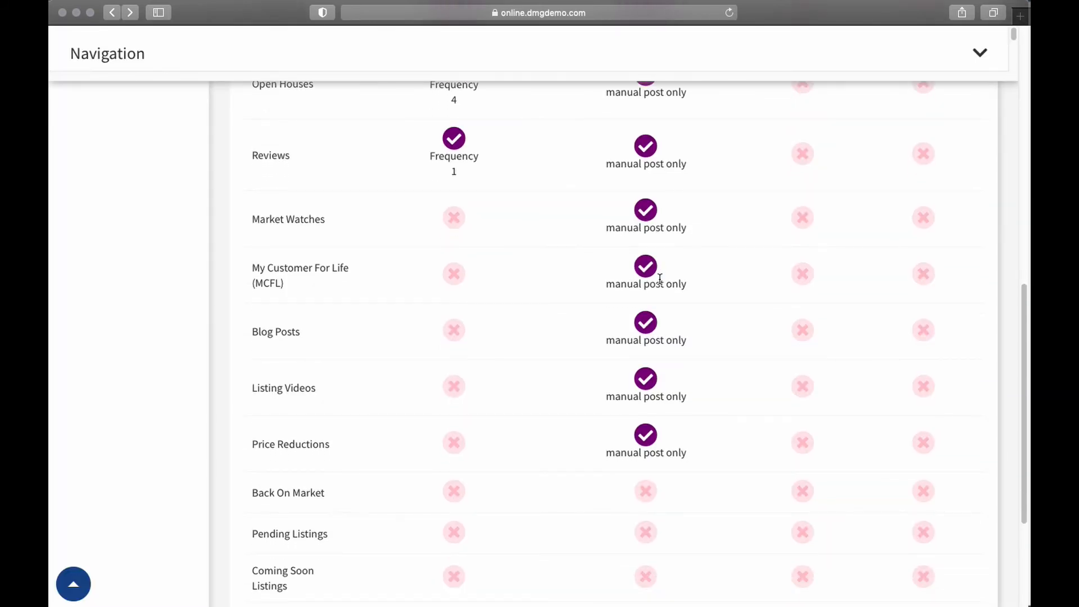
scroll(658, 343, down, 1)
click(648, 318)
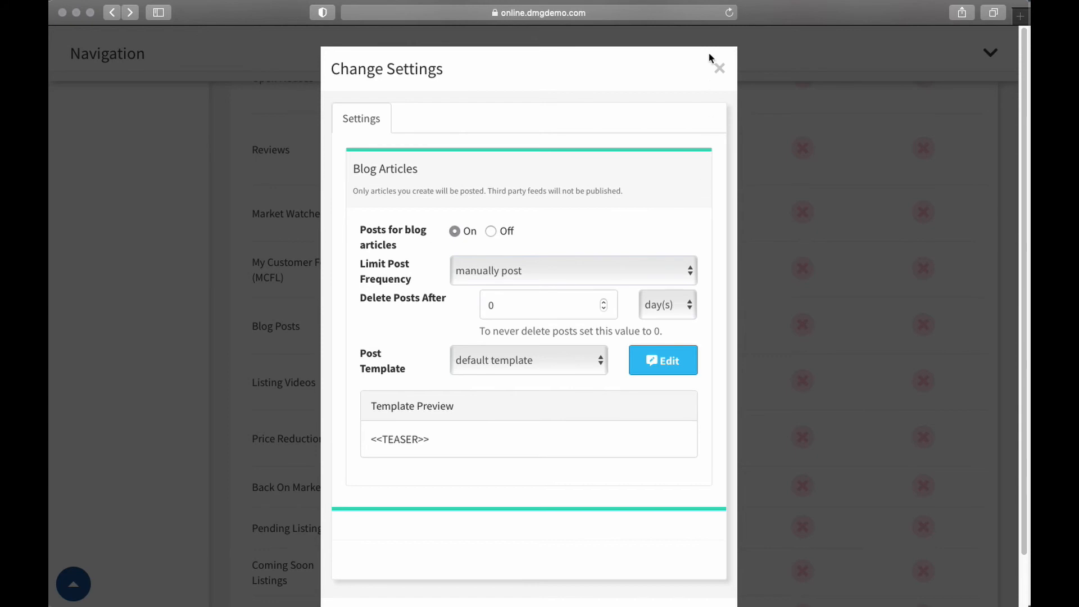
click(720, 69)
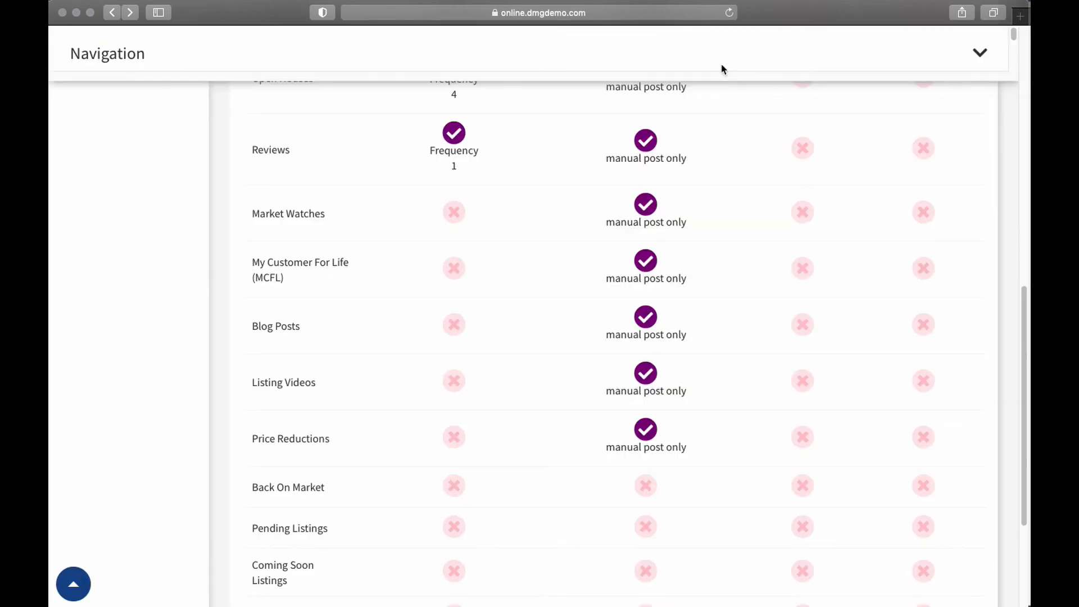
View the business page's posting settings for Listing Videos and for Price Reductions, closing each without changes
click(646, 375)
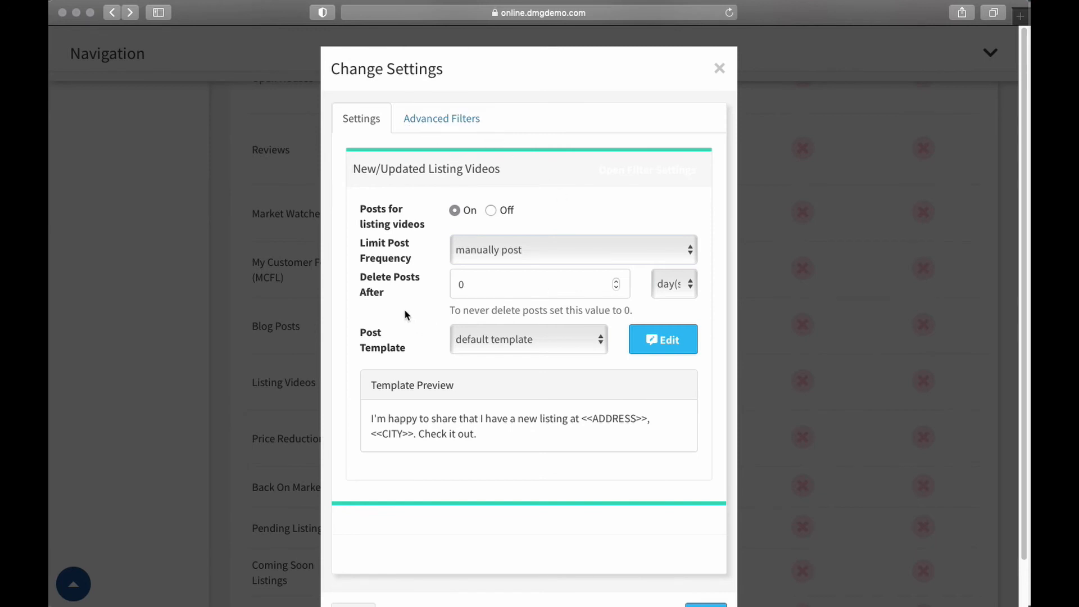
click(719, 68)
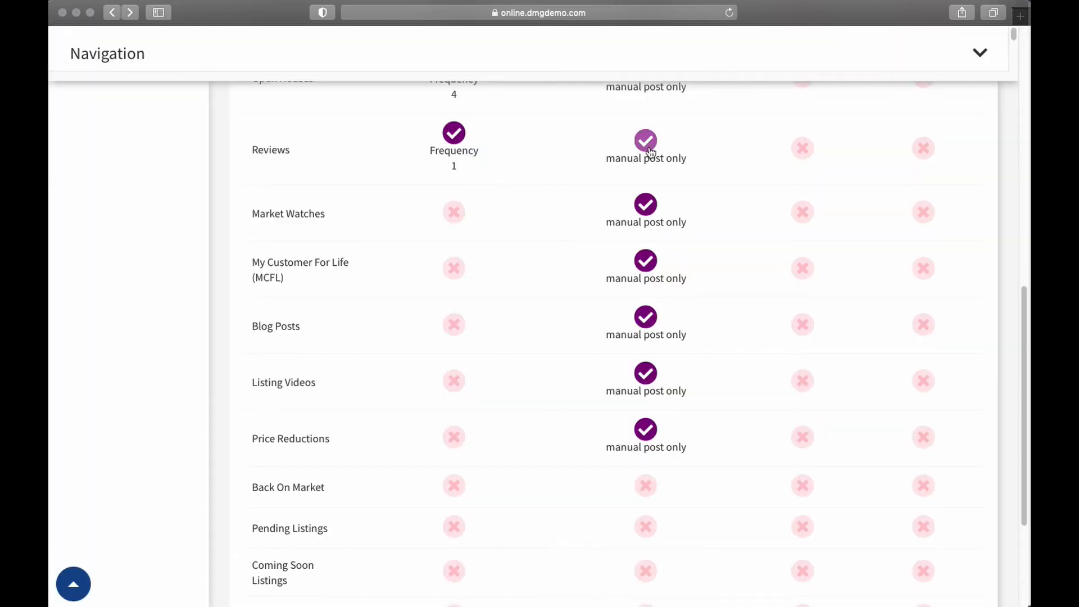
click(644, 432)
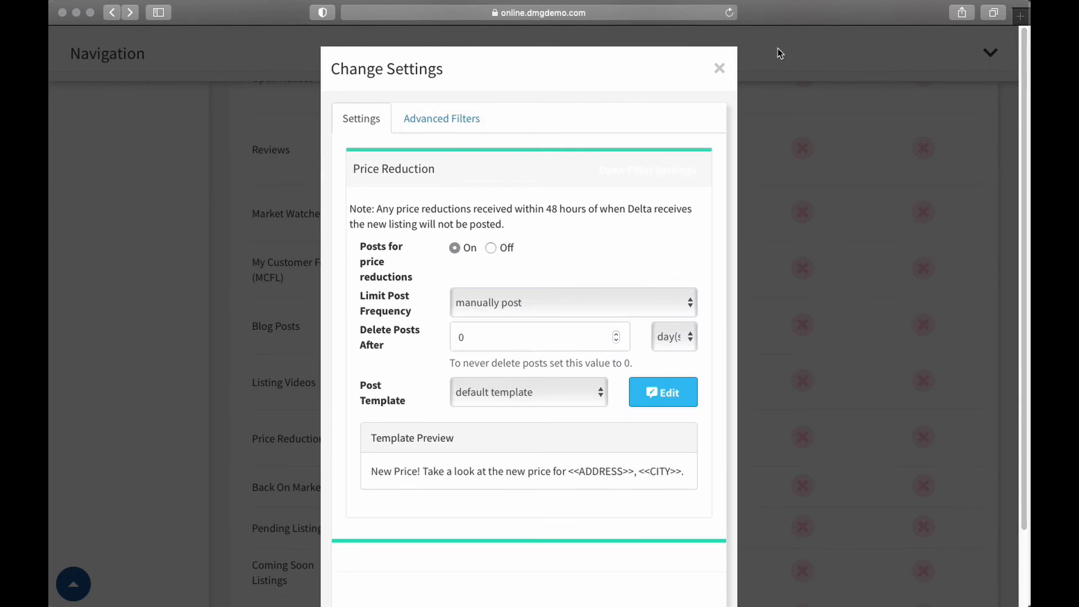
click(720, 69)
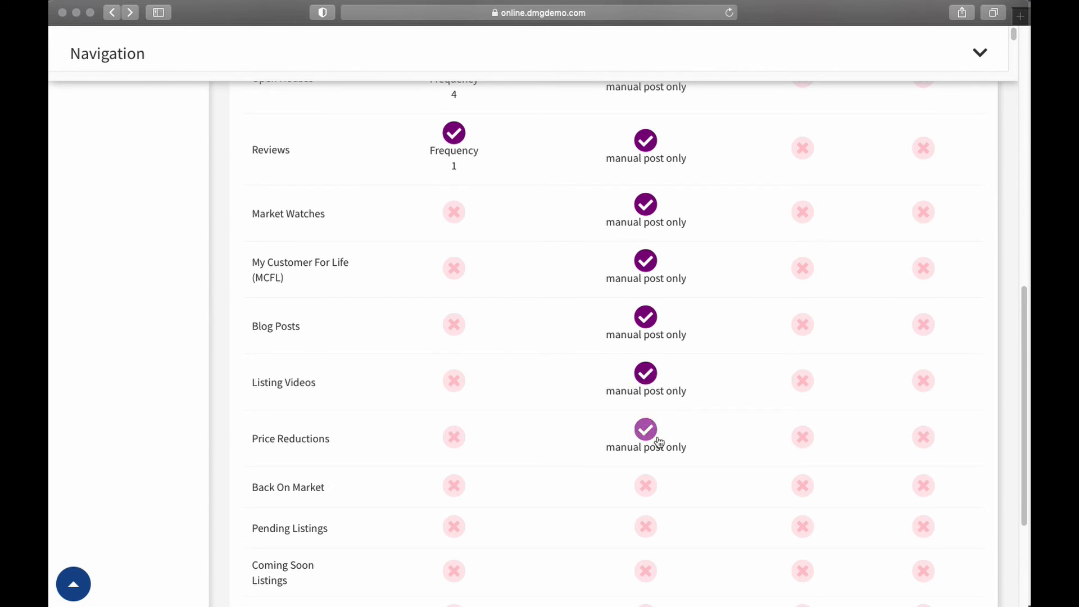
Look over the remaining listing categories, view the business page's Preannounced Listings settings, and close them without changes
scroll(683, 443, down, 1)
scroll(680, 439, down, 3)
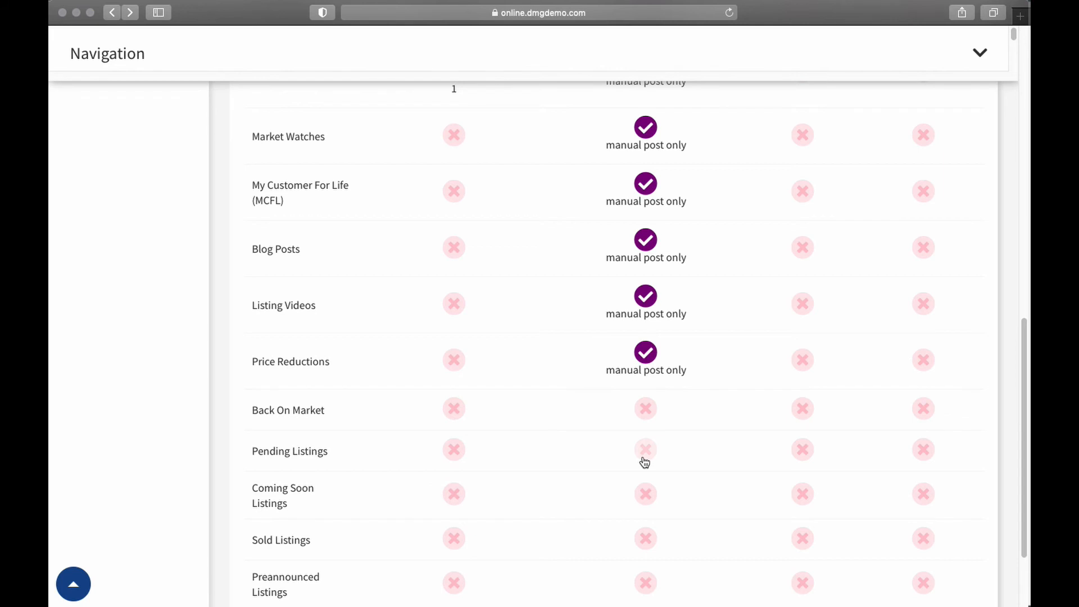
scroll(643, 458, down, 2)
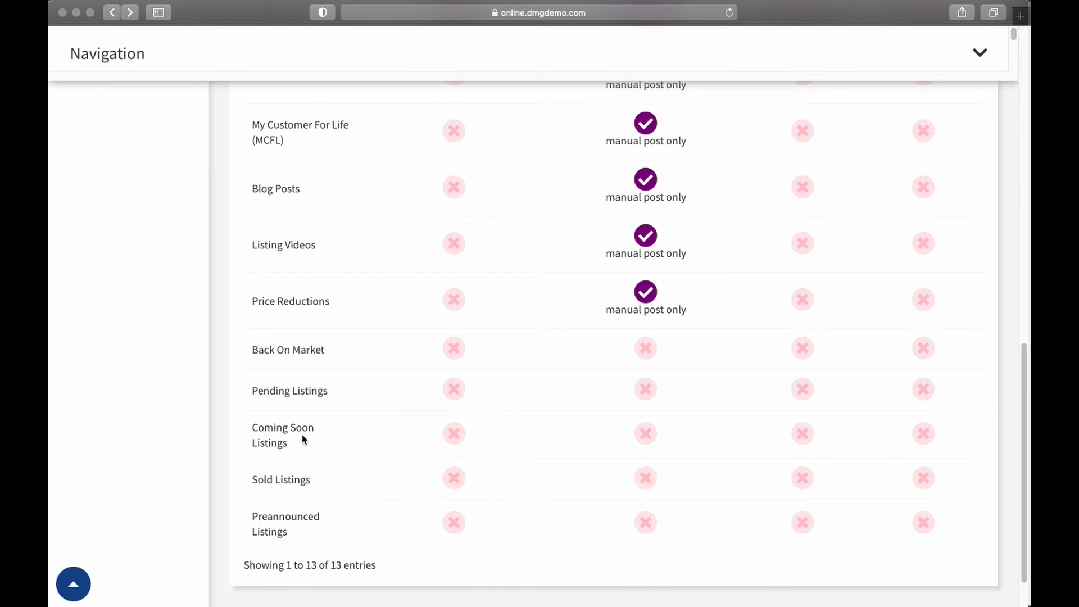
click(644, 523)
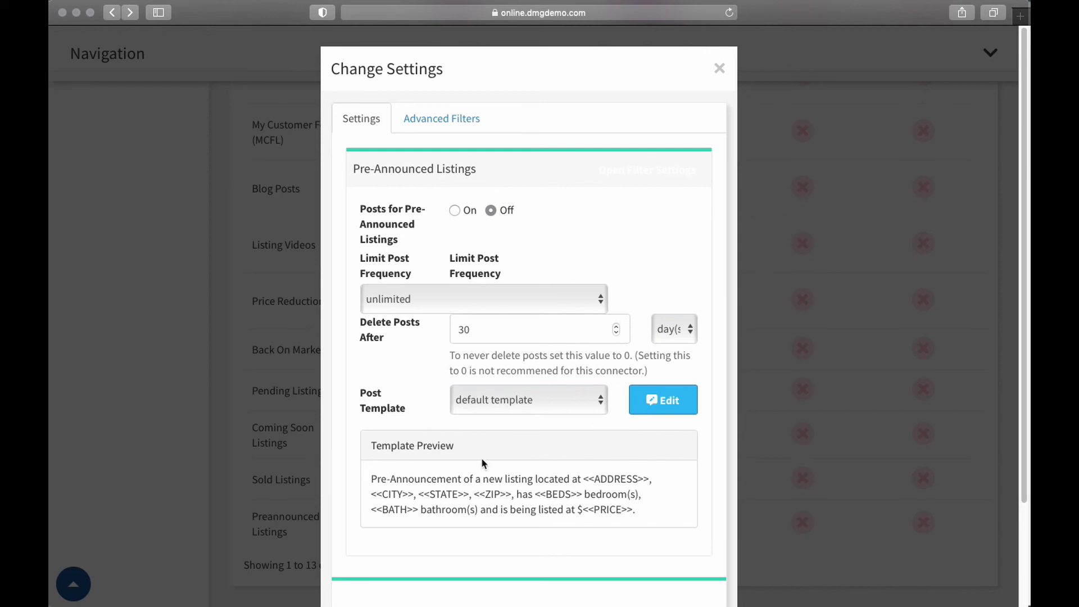
click(720, 70)
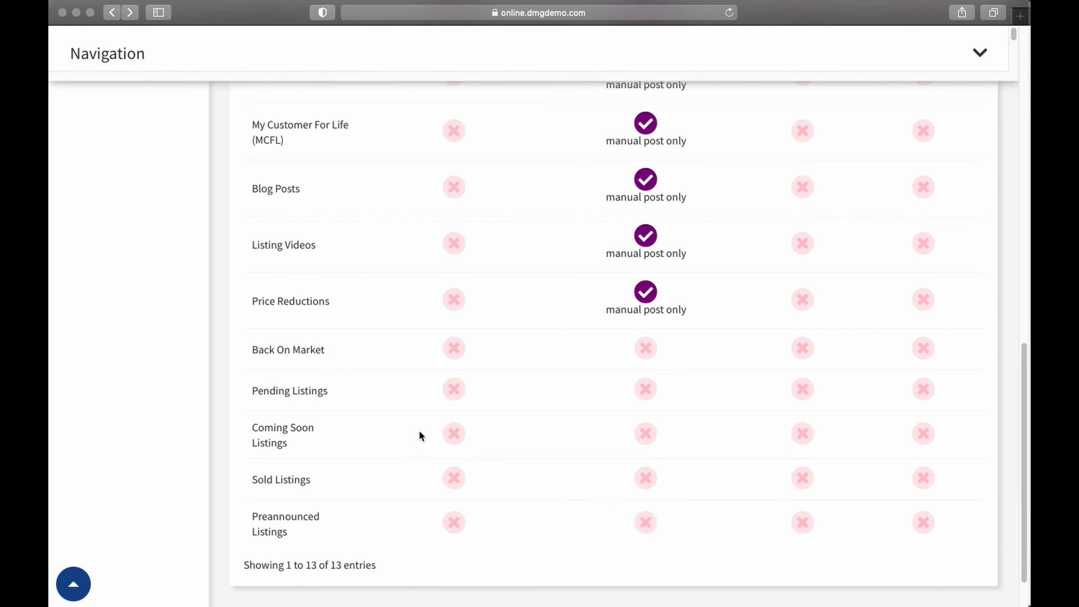
Expand the Listings navigation section to view its pages, including Pre-Announced Listings, and collapse it again
scroll(422, 433, up, 15)
click(190, 262)
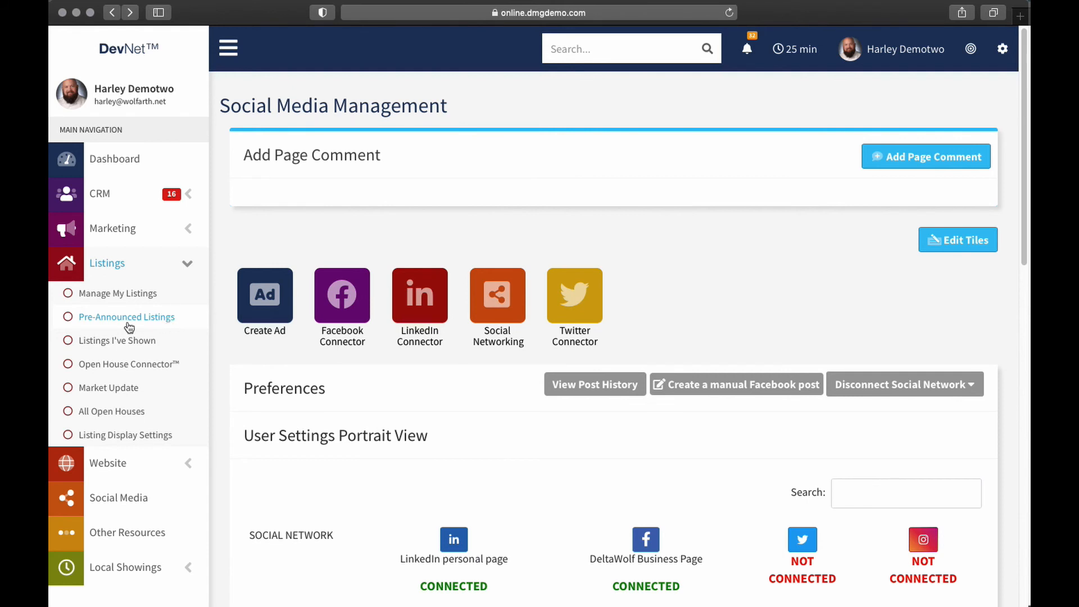
click(188, 264)
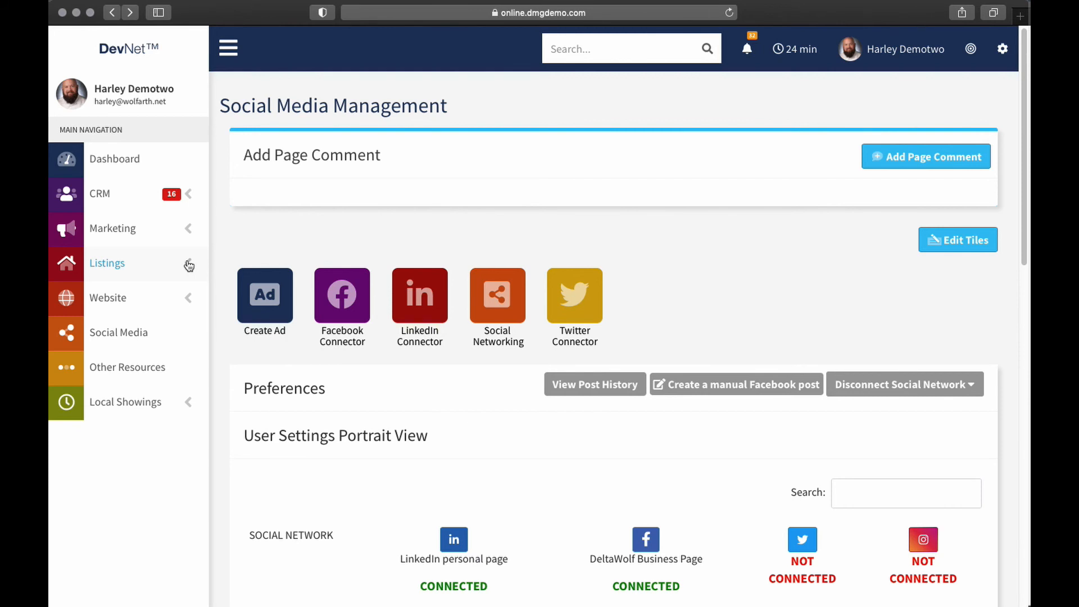
scroll(668, 373, down, 15)
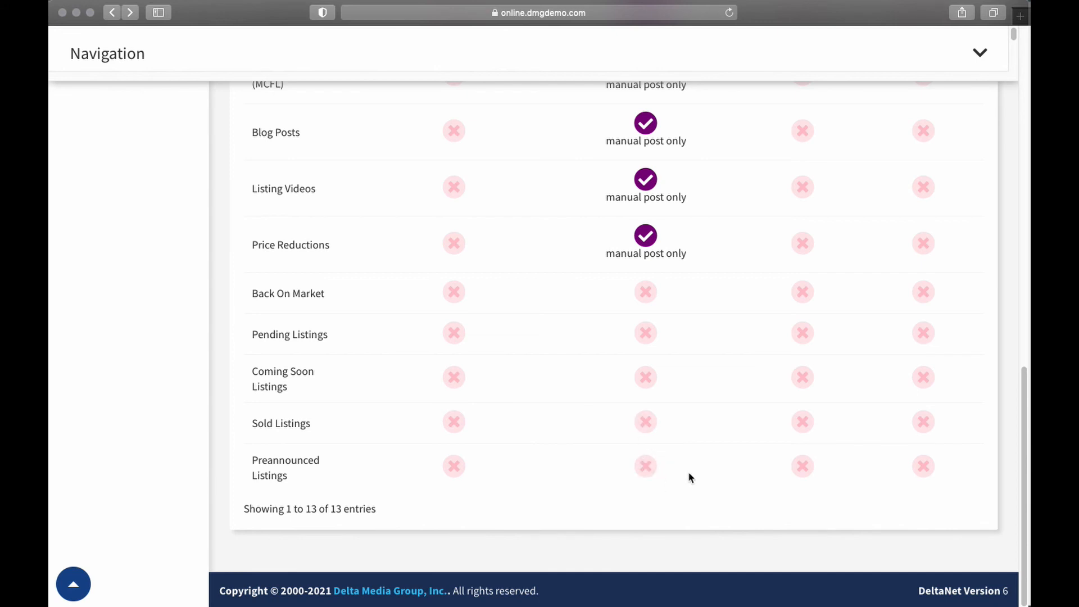
Open the manual Facebook post tool and check which business pages are available for posting
scroll(653, 475, up, 10)
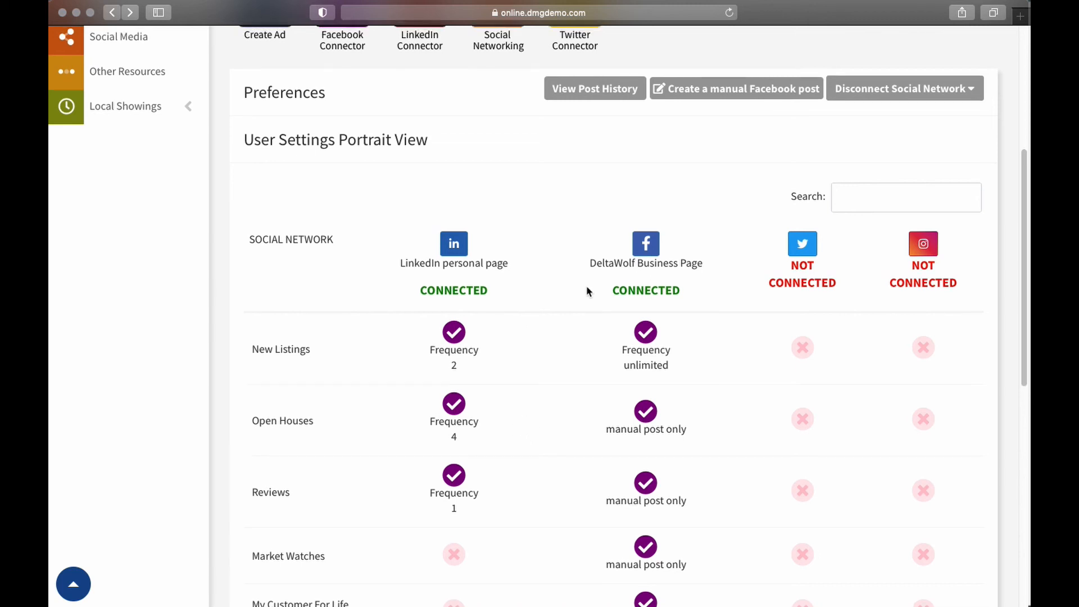
scroll(588, 285, up, 3)
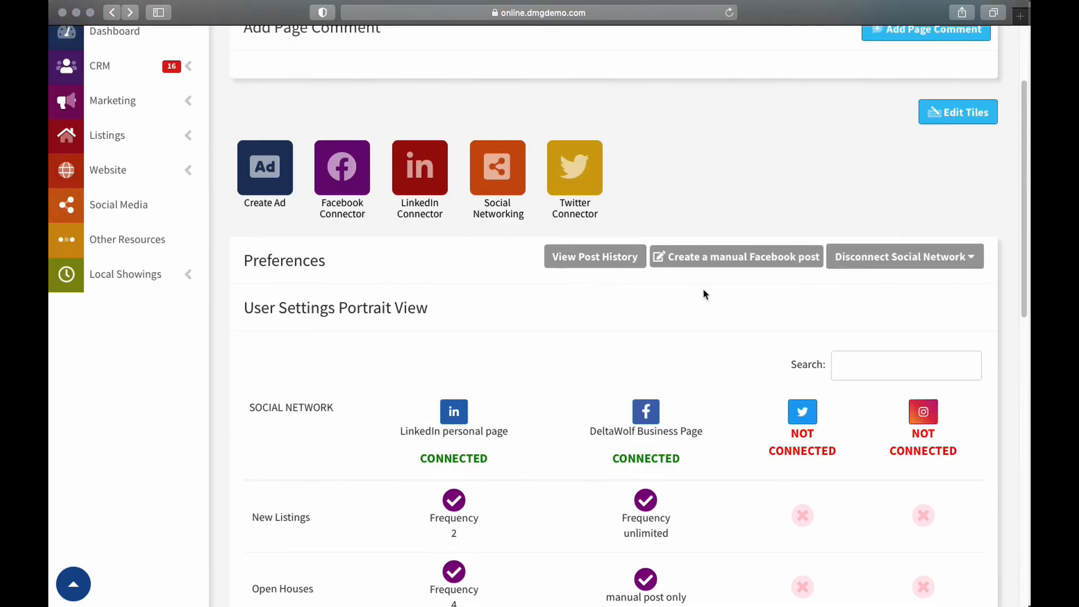
click(719, 258)
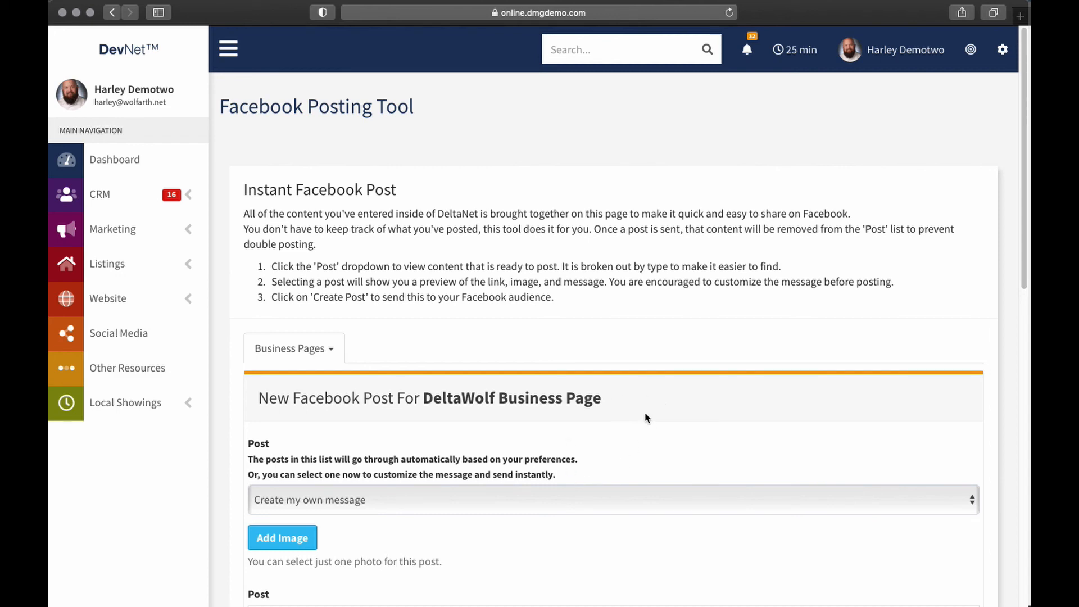
scroll(643, 424, down, 4)
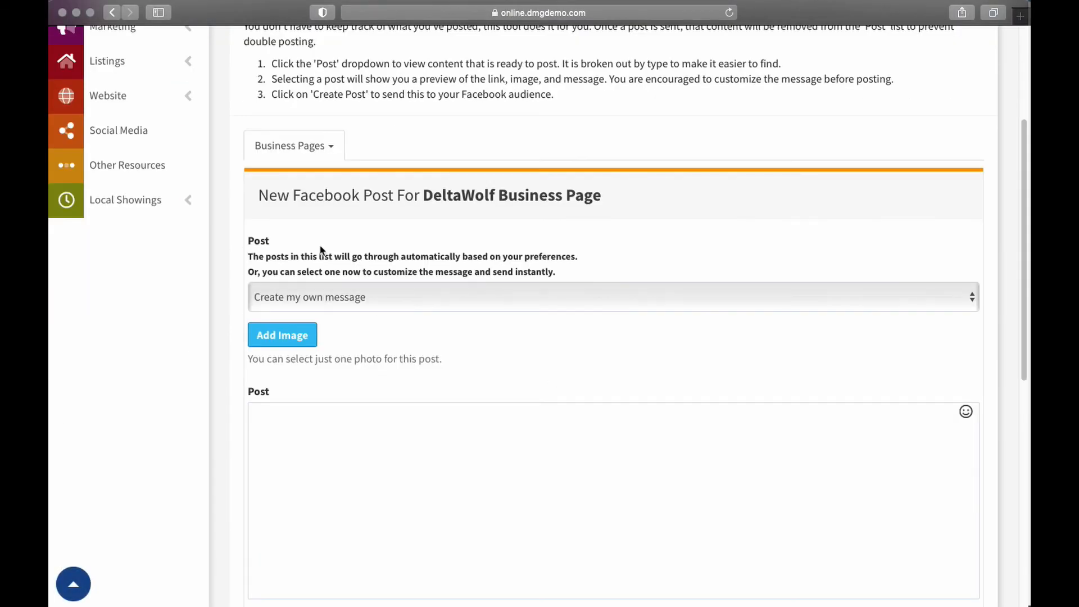
click(303, 147)
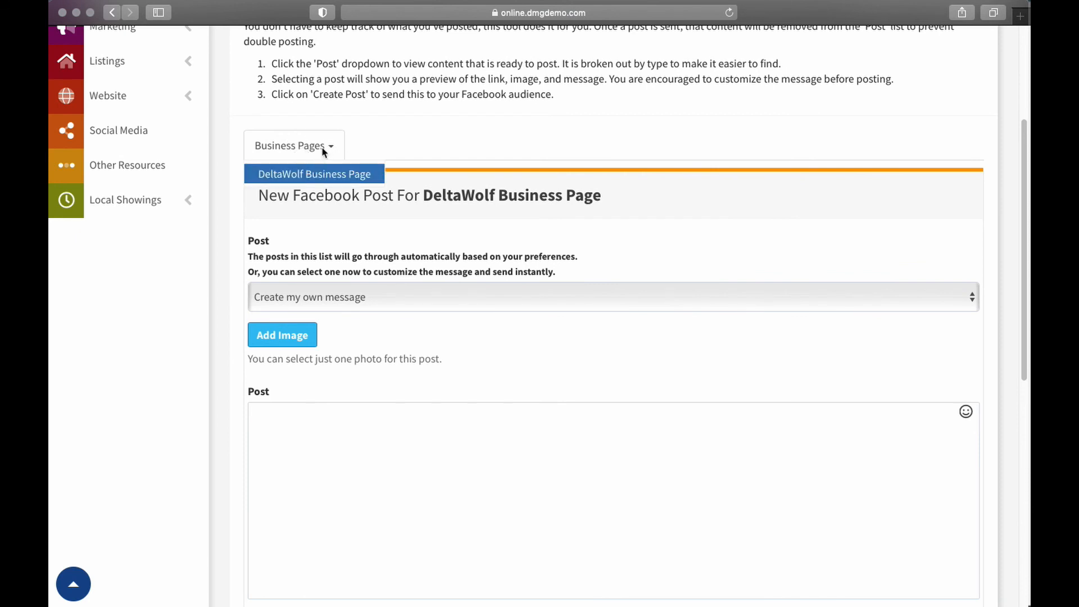
click(324, 151)
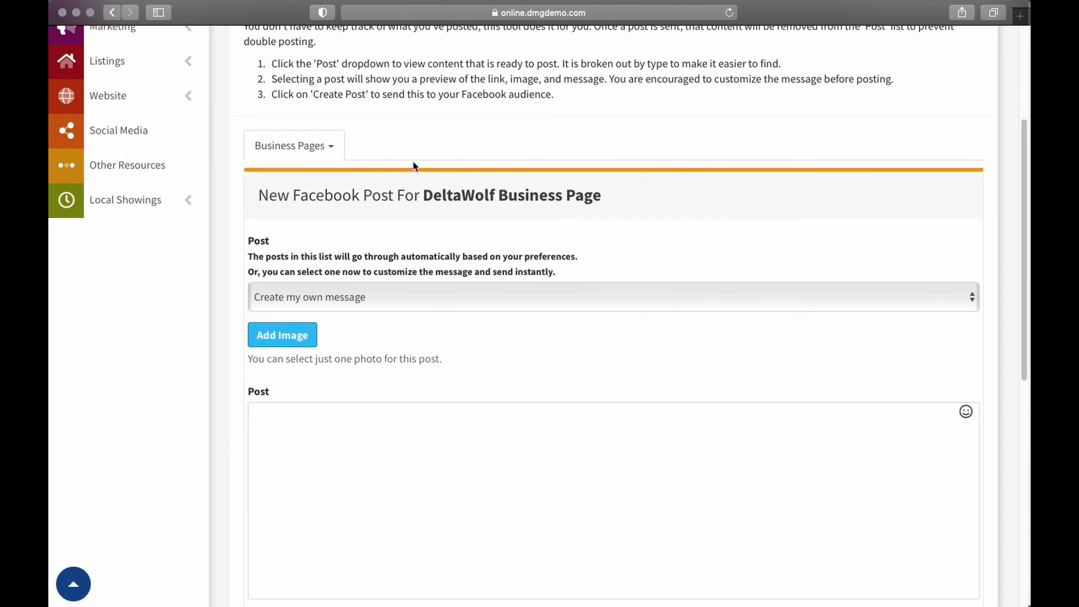
View the ready-made content choices for the new Facebook post, keeping Create my own message selected
scroll(461, 186, down, 3)
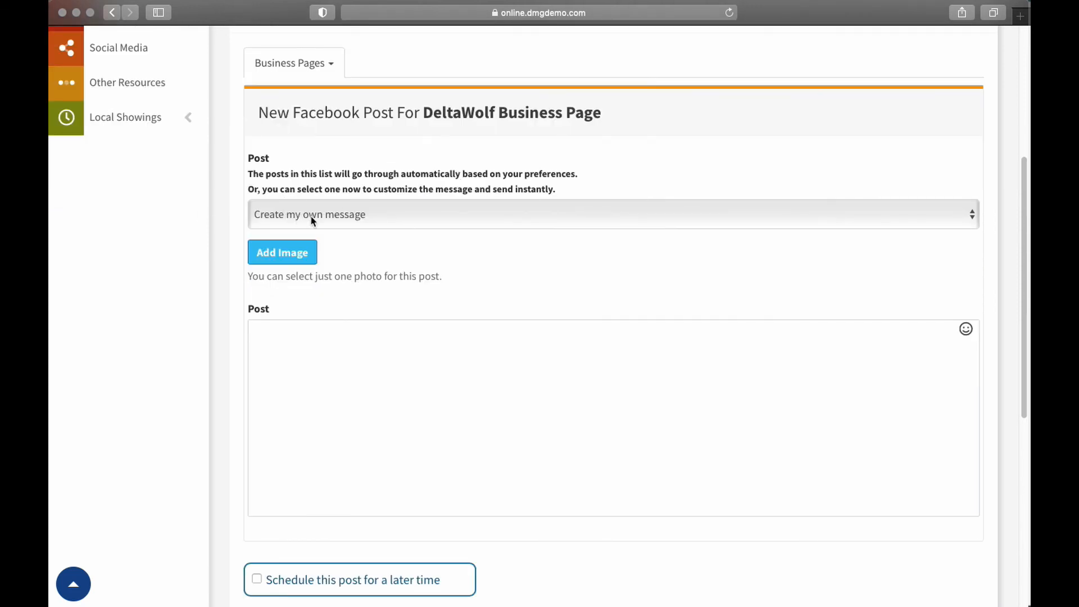
click(365, 217)
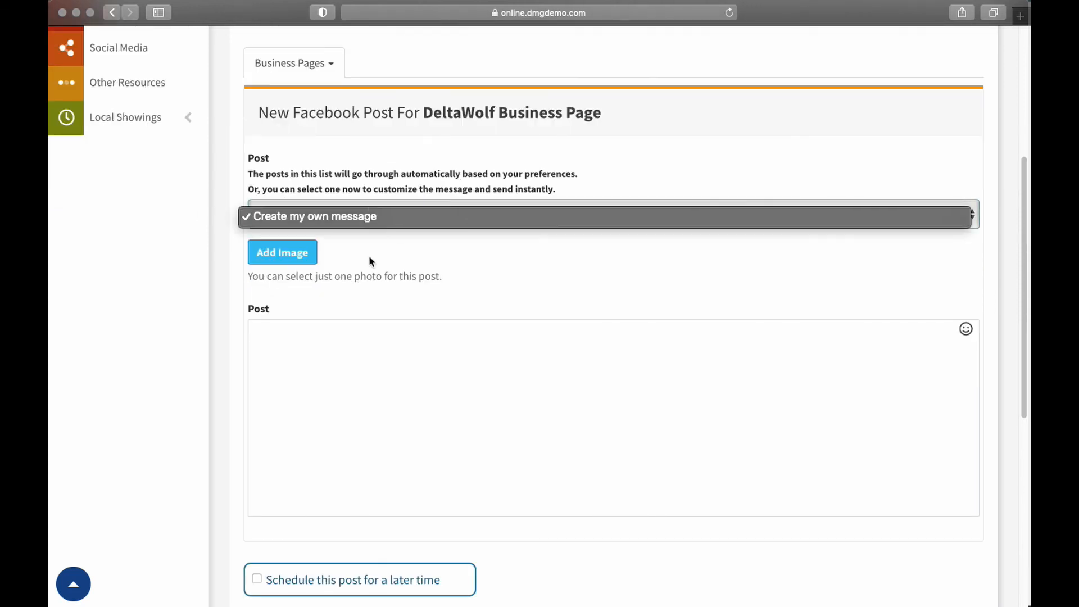
click(378, 219)
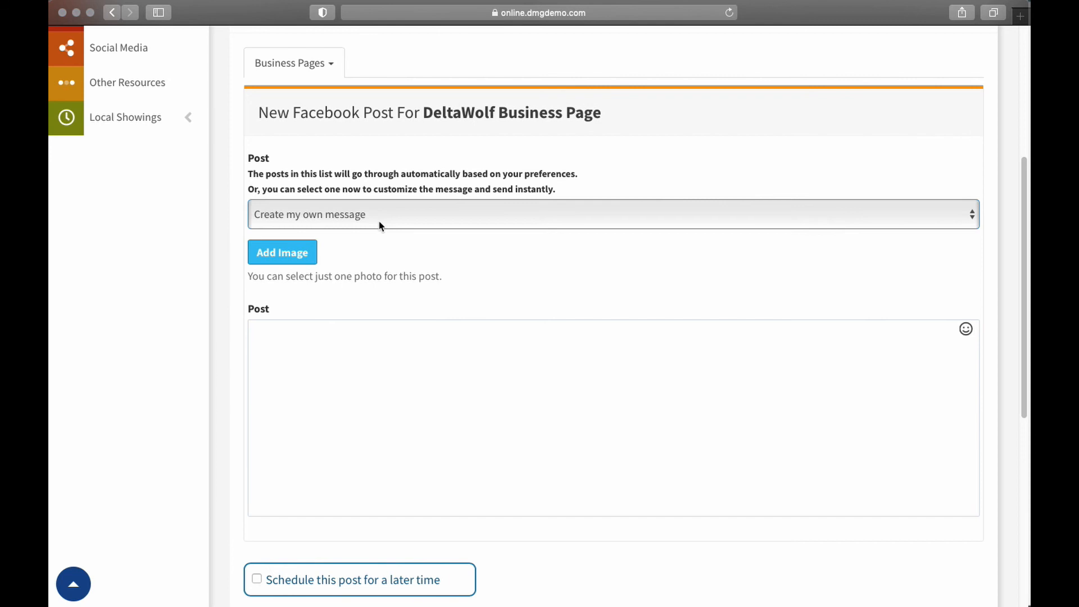
click(337, 218)
click(337, 217)
Enable scheduling the Facebook post for a later time to view its date and time, and disable it again
scroll(554, 316, down, 5)
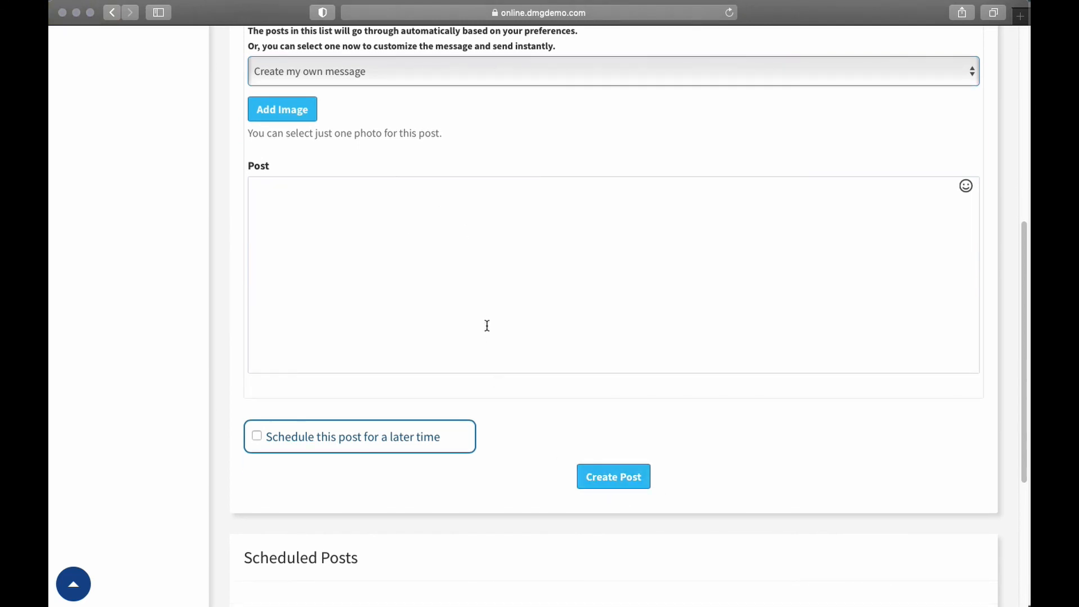
click(257, 437)
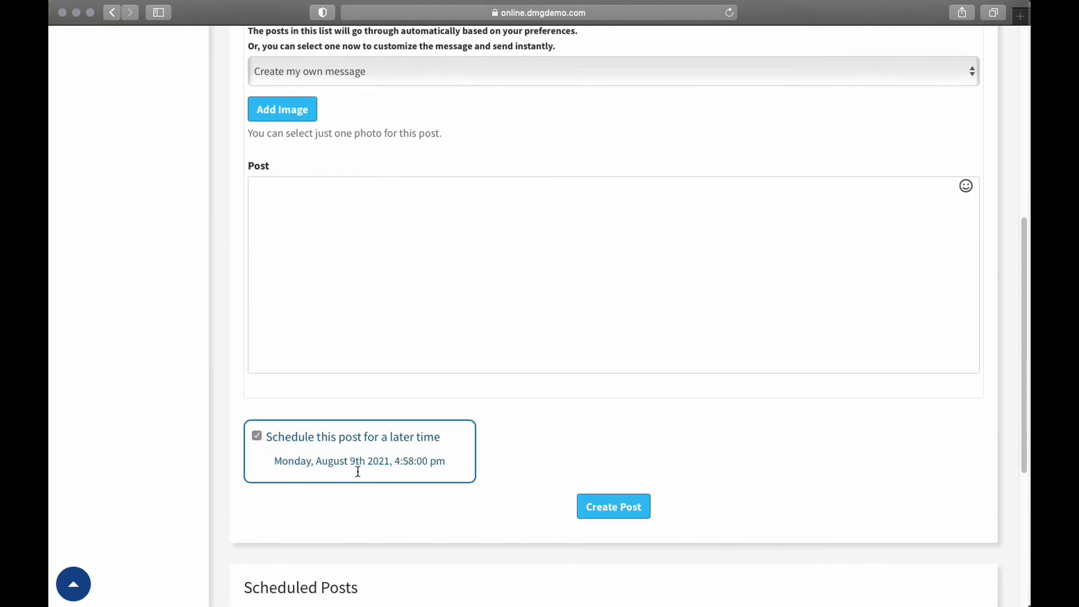
click(258, 460)
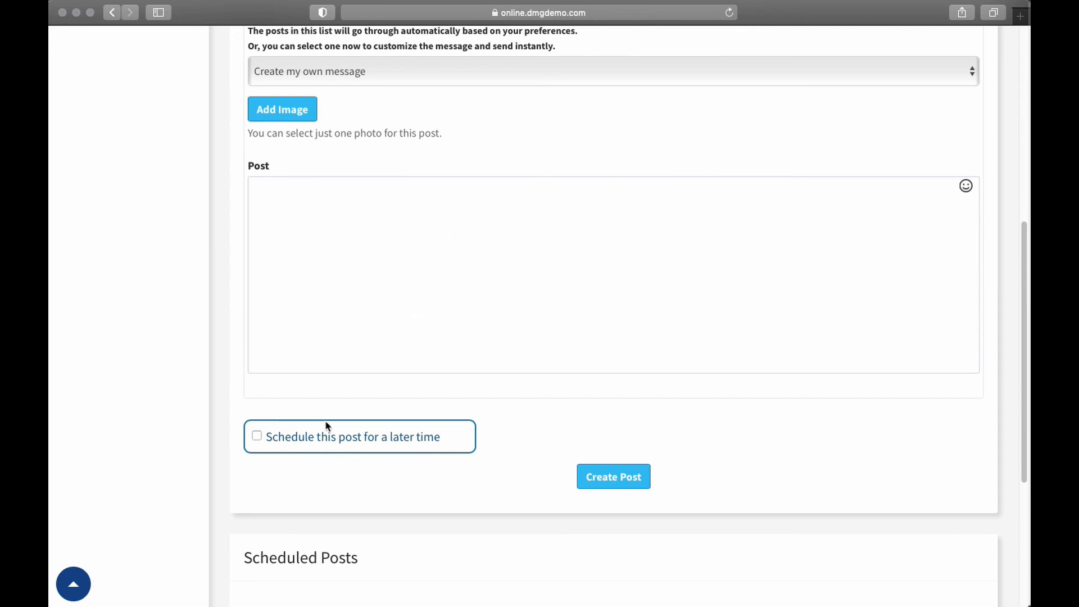
Place the cursor in the post's message field, and recheck the later-time scheduling option, leaving it off
scroll(495, 386, up, 3)
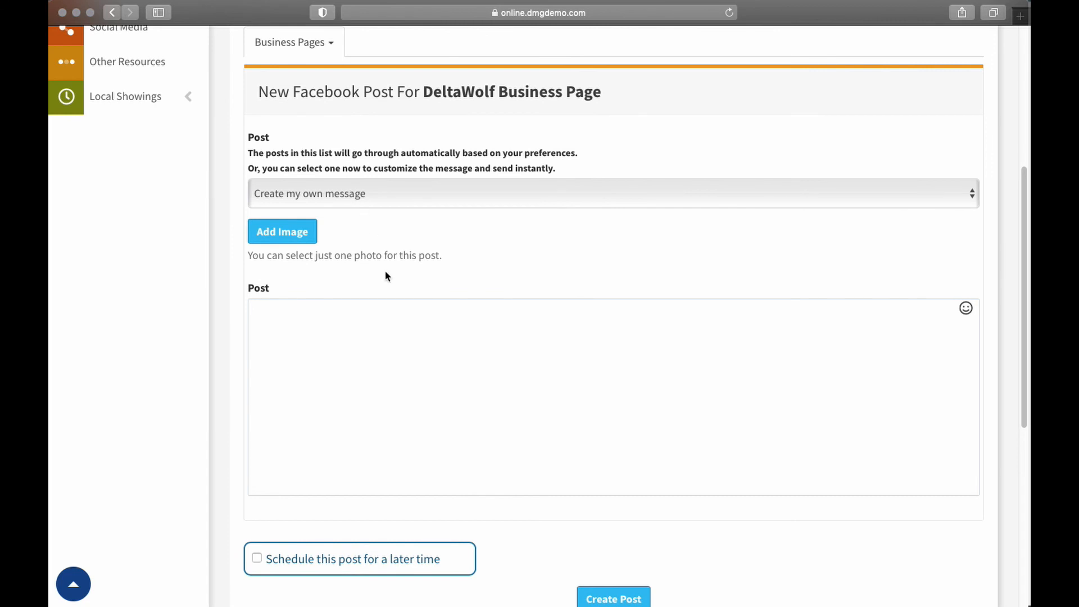
click(393, 317)
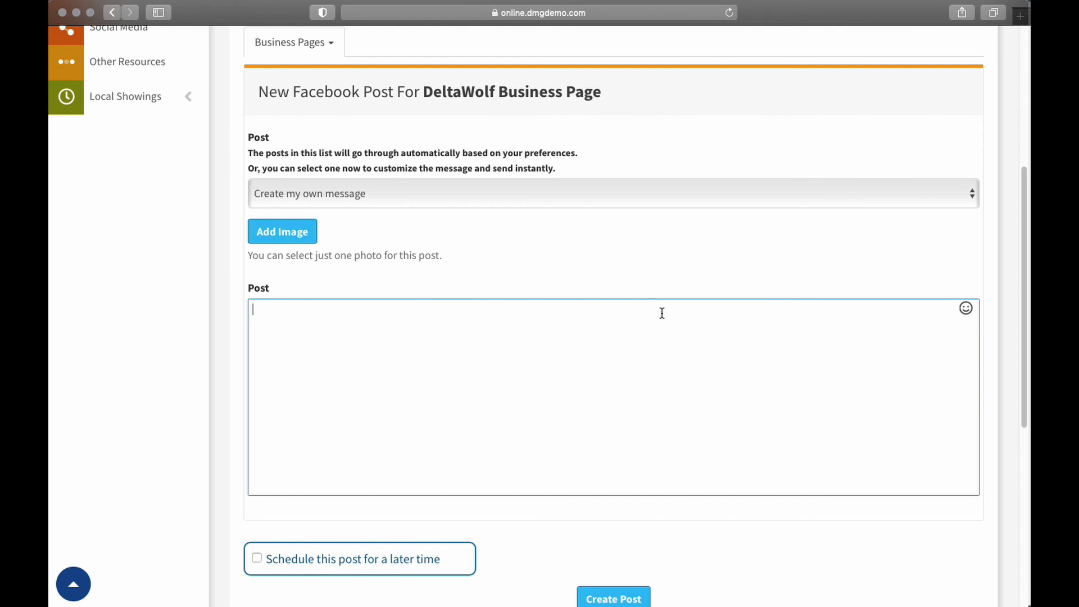
scroll(669, 323, down, 3)
click(614, 444)
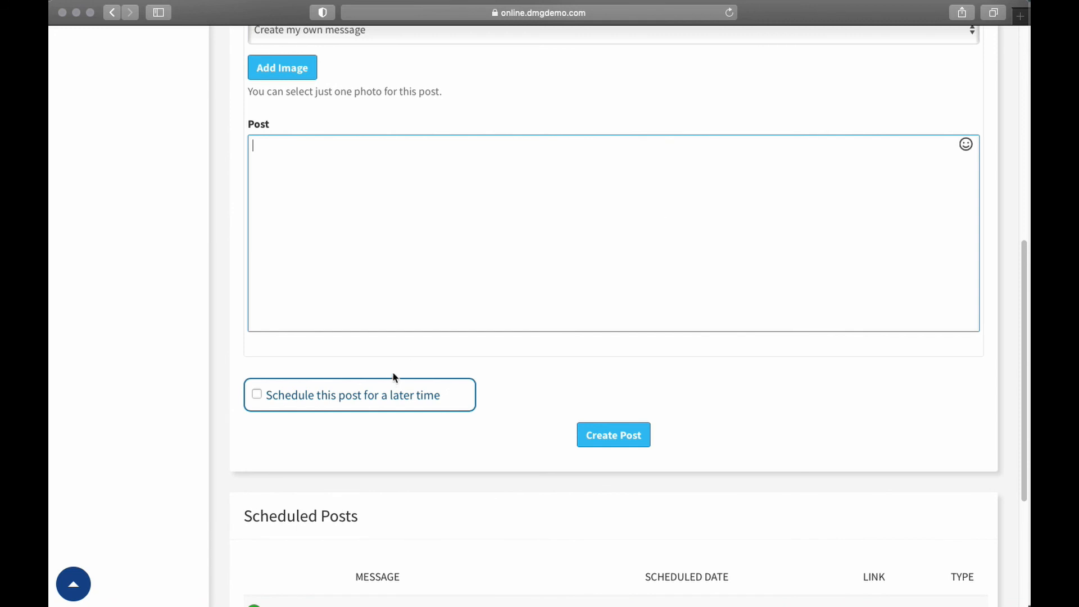
click(257, 394)
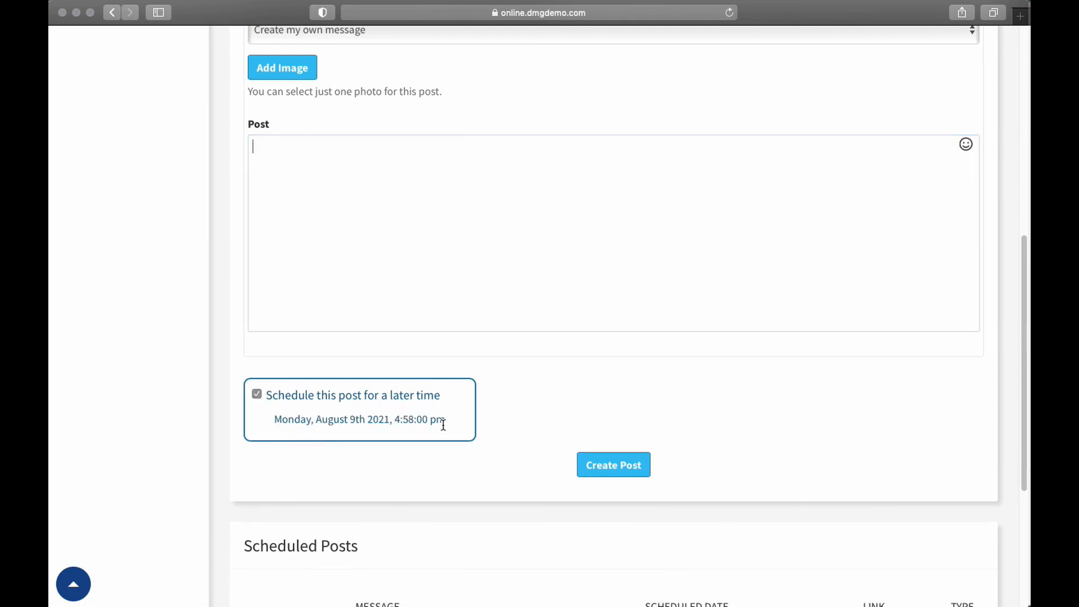
click(256, 395)
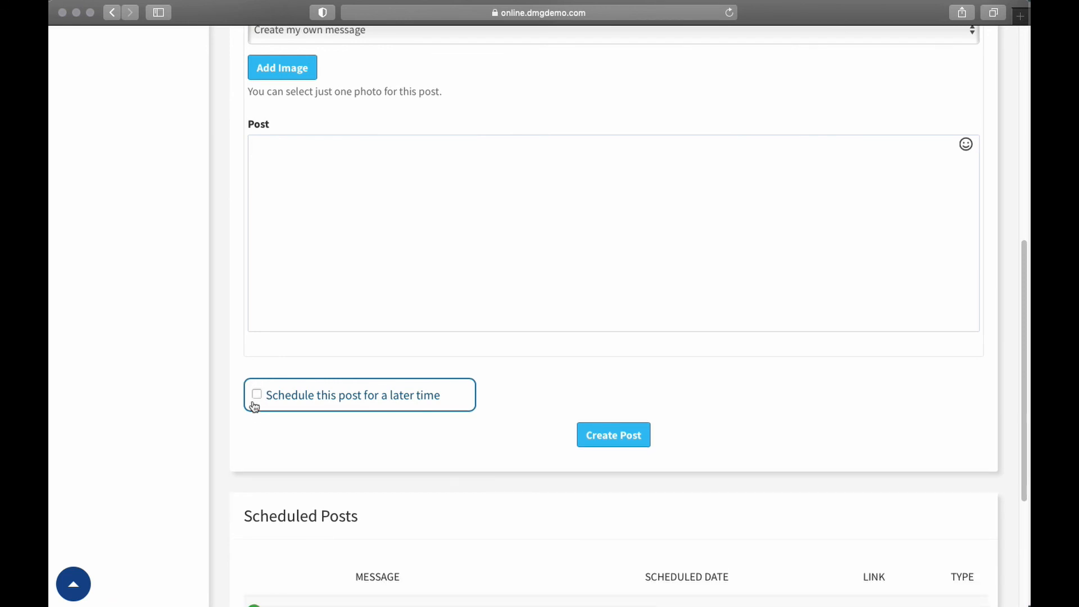
Review the Scheduled Posts list below the form, and view the post history before closing it
scroll(258, 411, down, 5)
scroll(259, 419, down, 3)
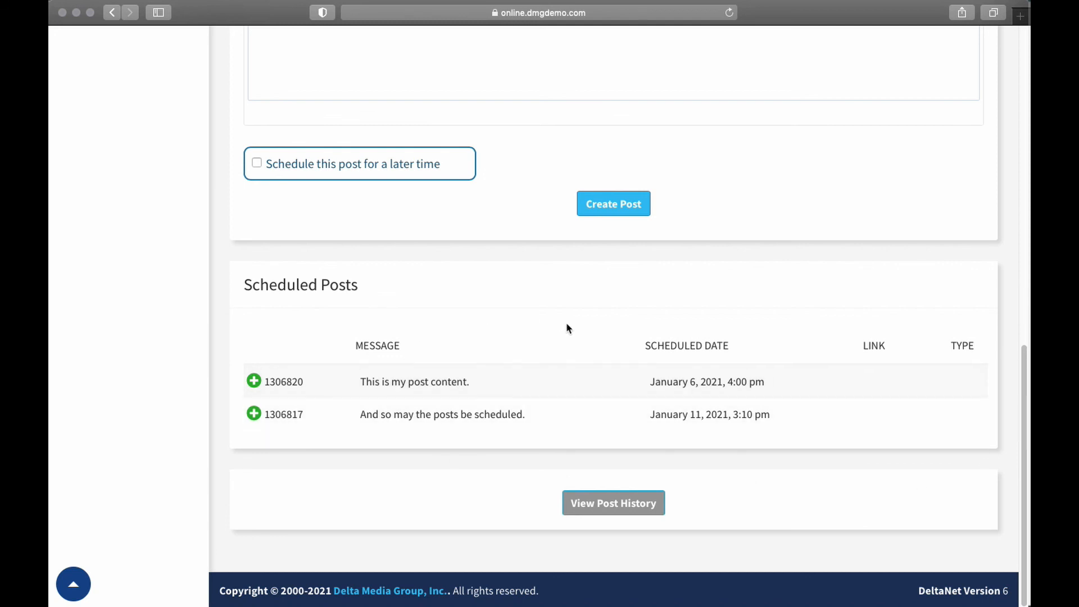
click(606, 504)
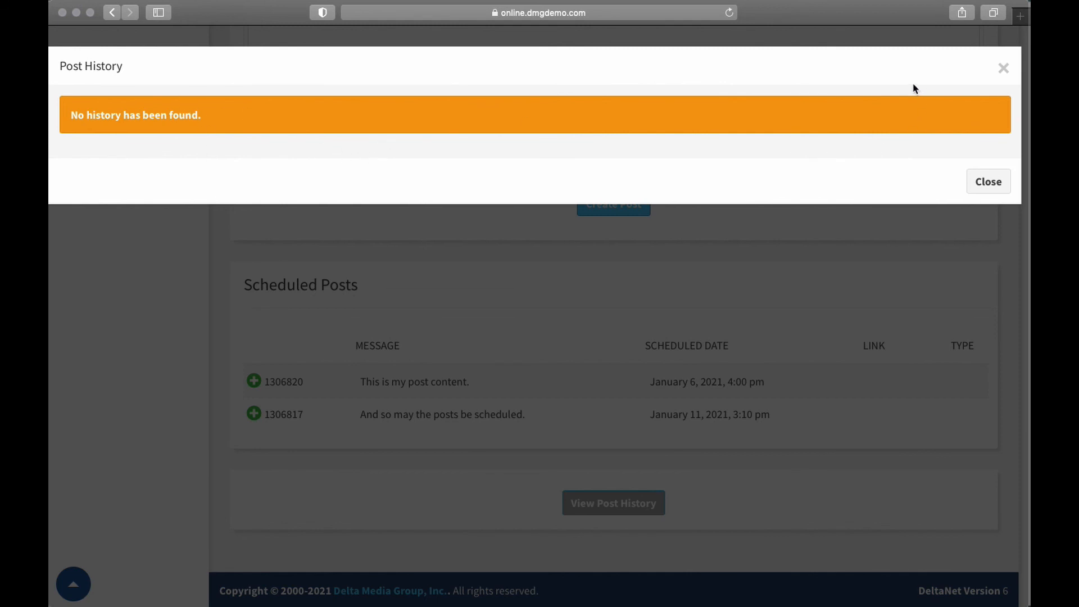
click(989, 191)
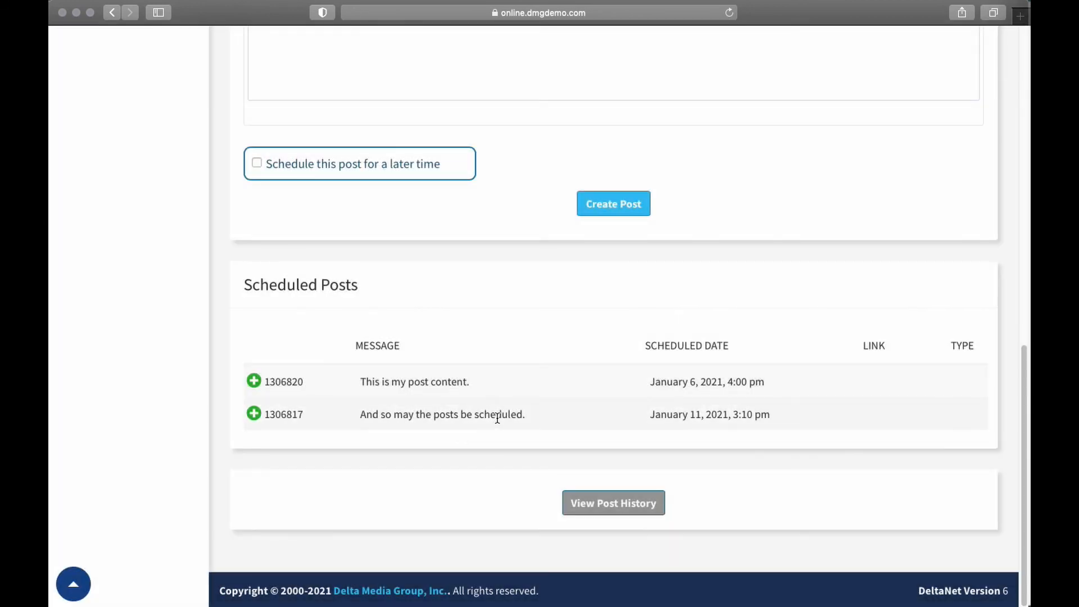
Return to the Social Media management page, view the post history from its Preferences section, and close it
scroll(495, 413, up, 6)
scroll(484, 414, up, 6)
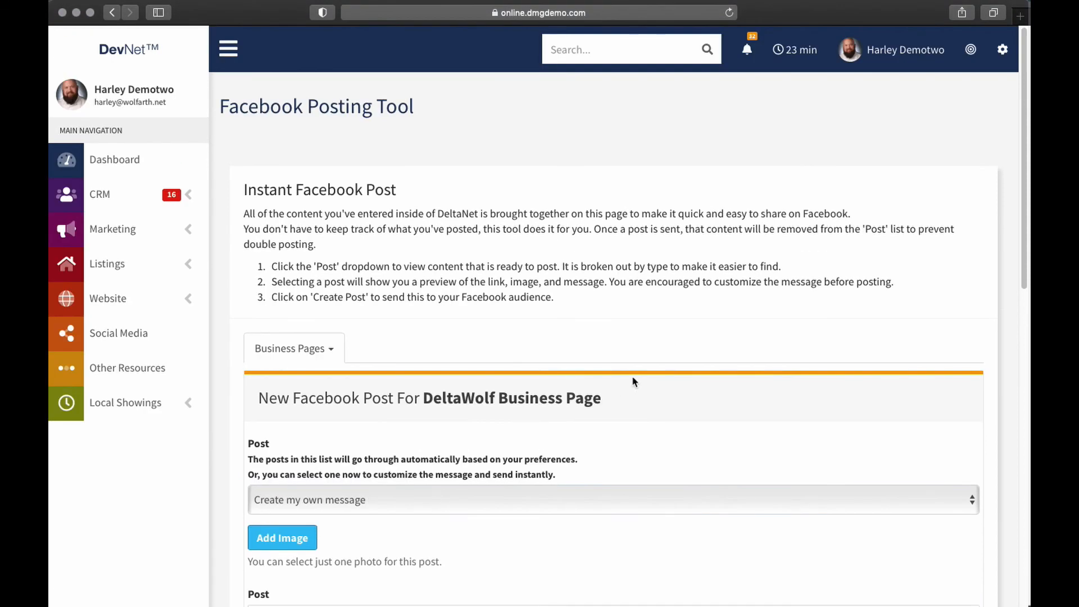
click(130, 333)
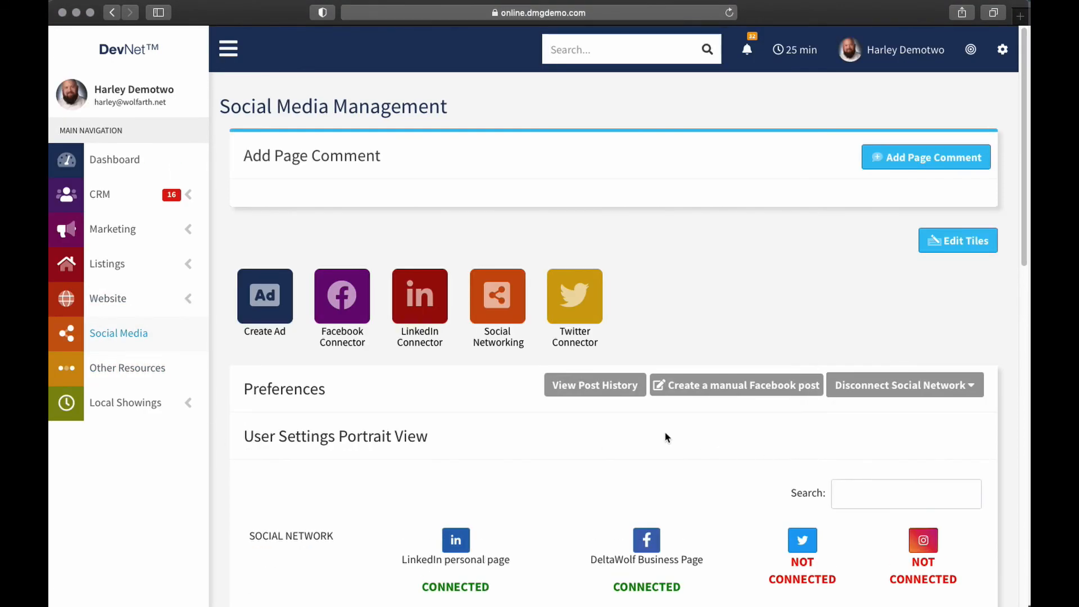
scroll(667, 437, down, 3)
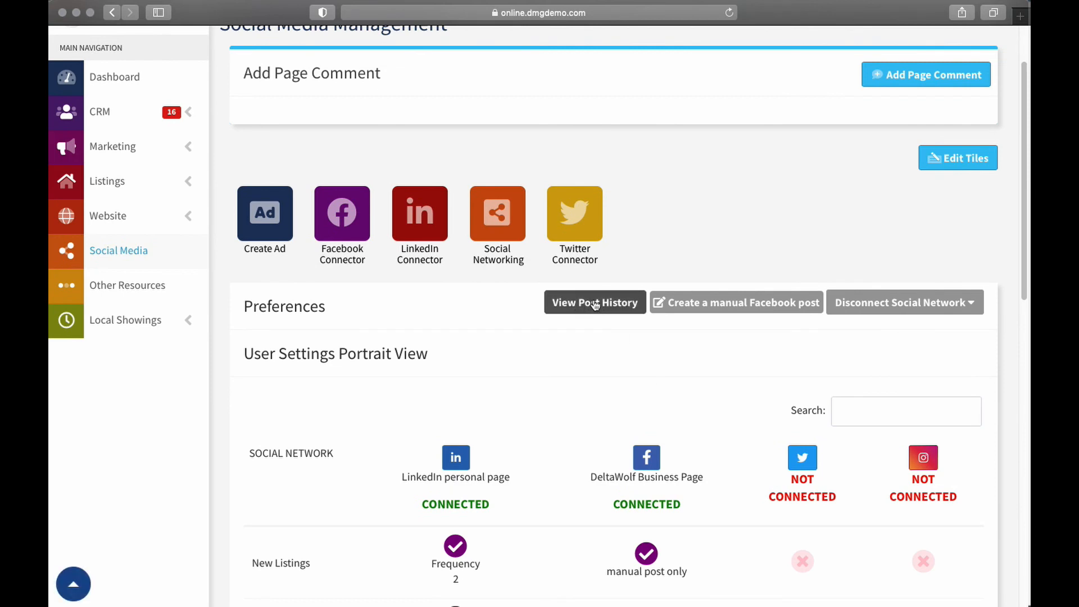
click(585, 303)
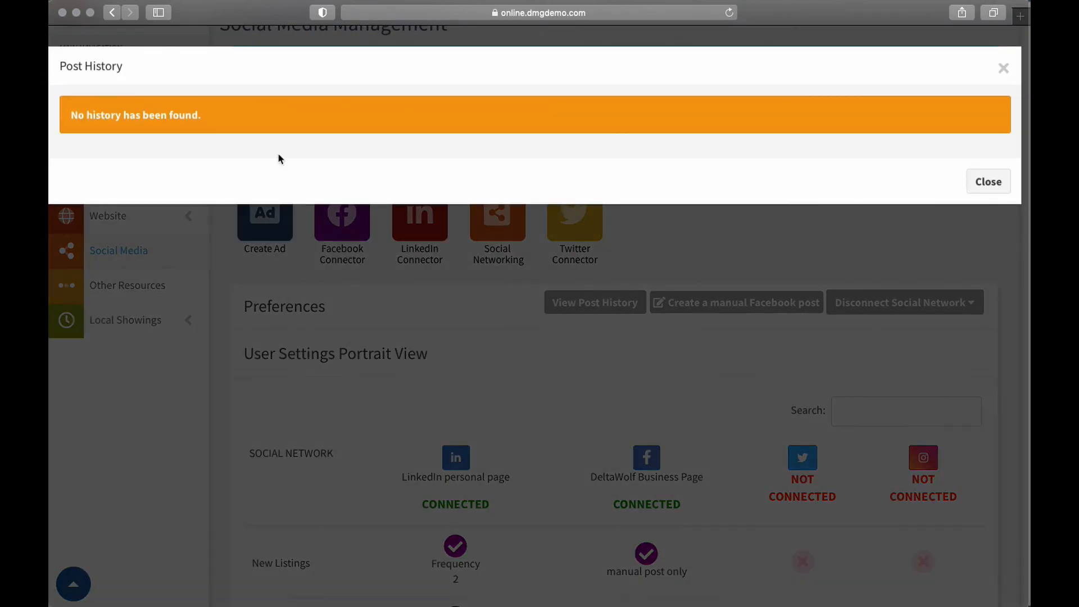
click(988, 181)
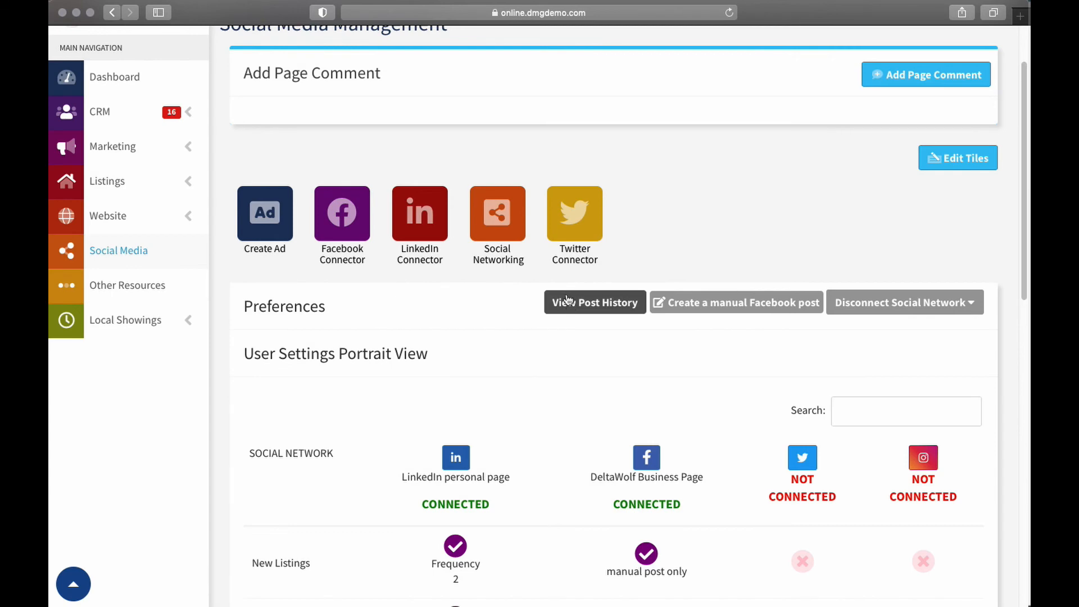
Look over the posting preferences of each content category for the social networks and return to the page's start
scroll(681, 274, down, 10)
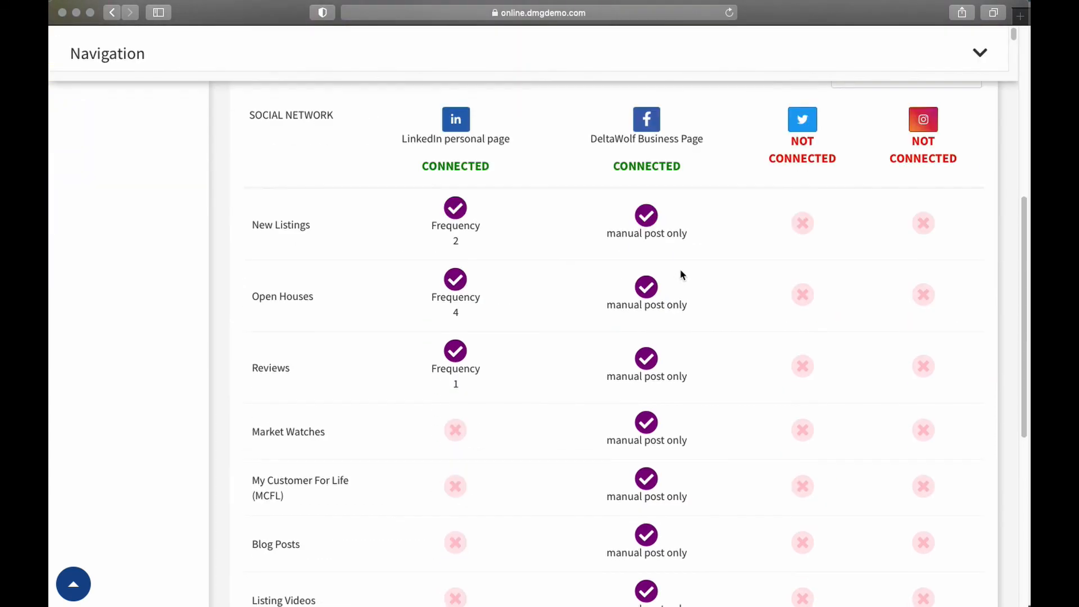
scroll(754, 228, down, 10)
scroll(756, 270, up, 8)
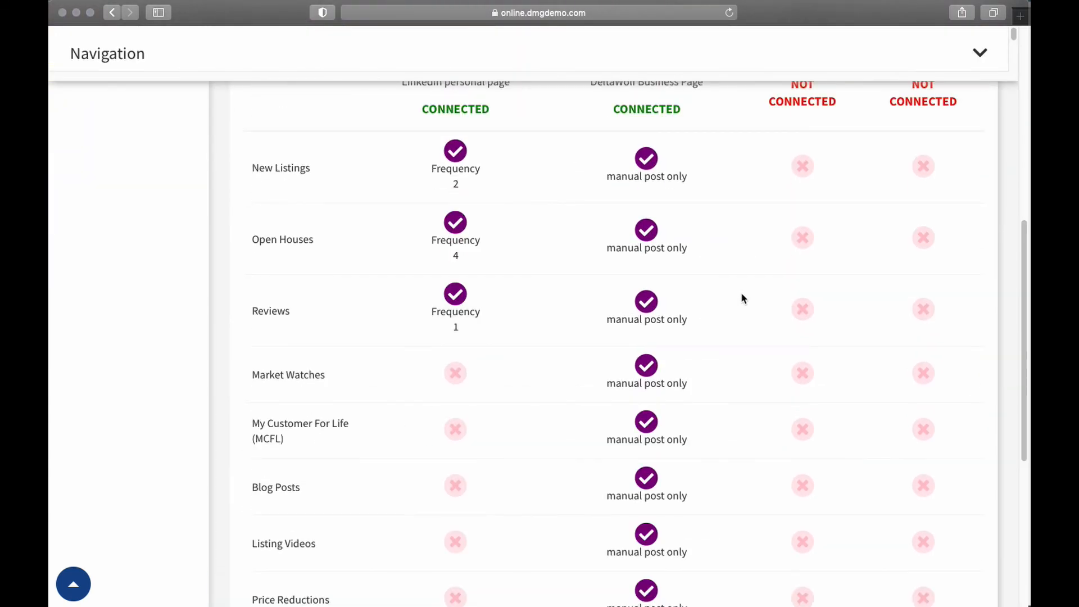
scroll(737, 295, up, 10)
scroll(739, 304, up, 1)
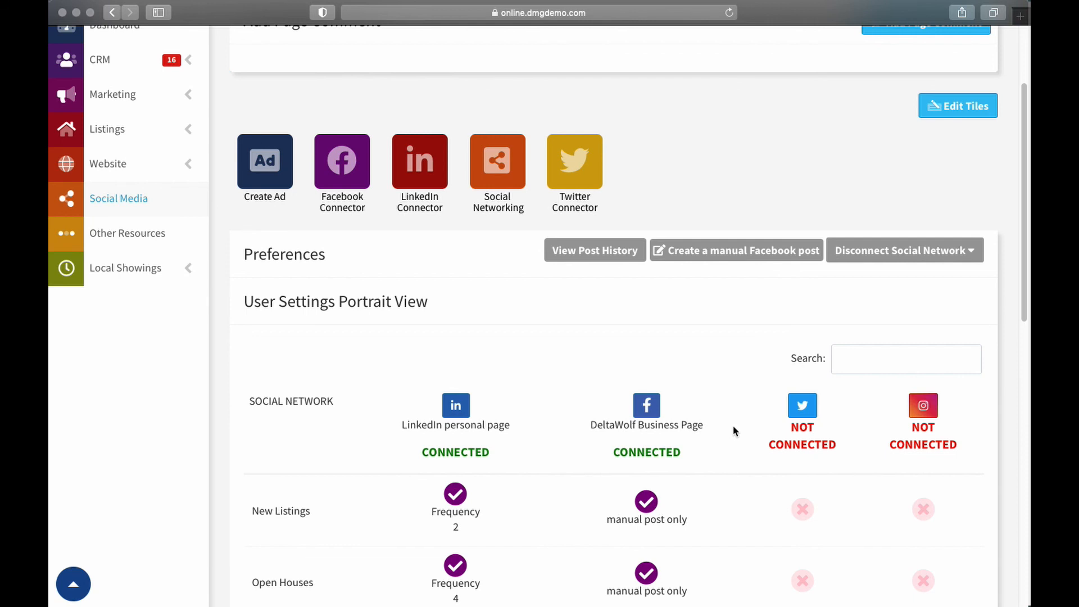
scroll(755, 365, up, 5)
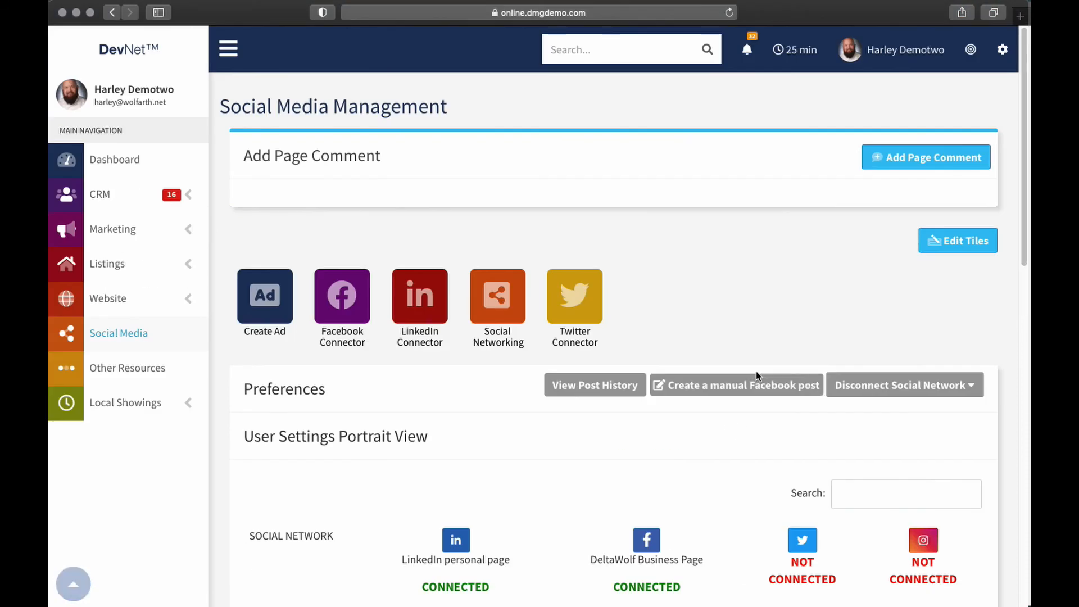